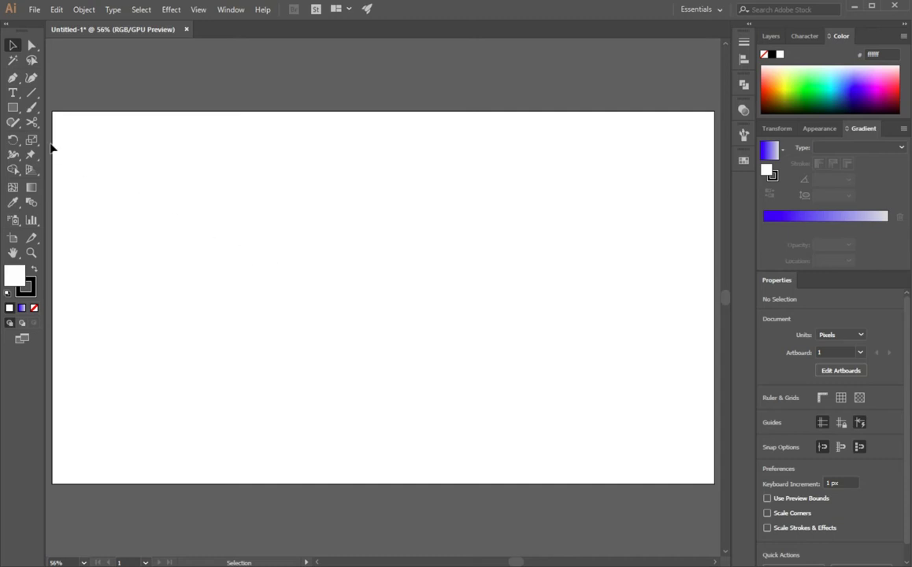
- Draw a 32-point star on the canvas
click(14, 112)
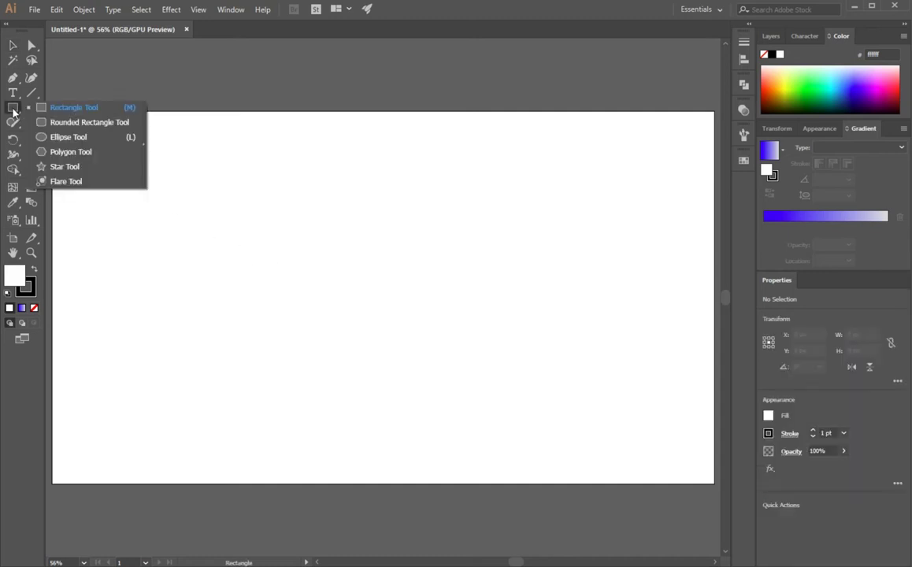
click(66, 167)
click(369, 259)
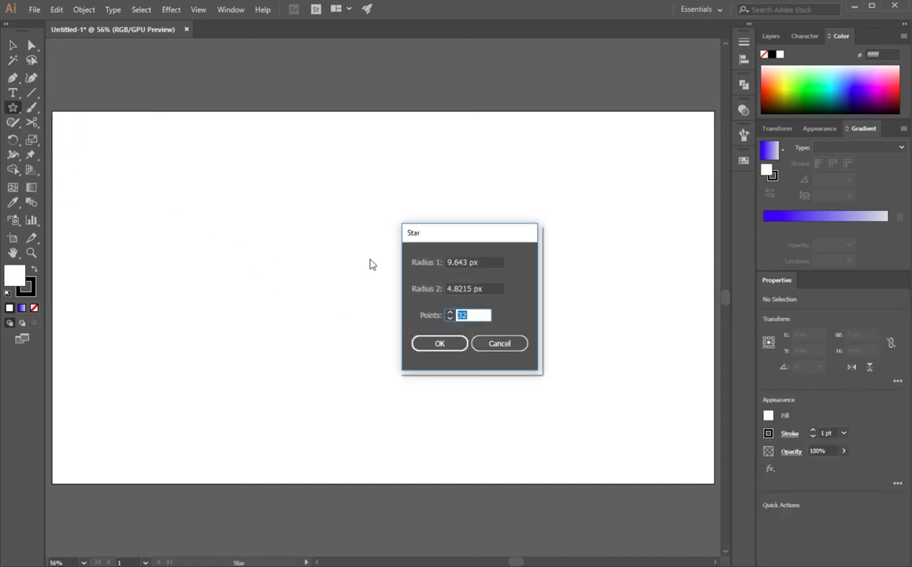
text(32)
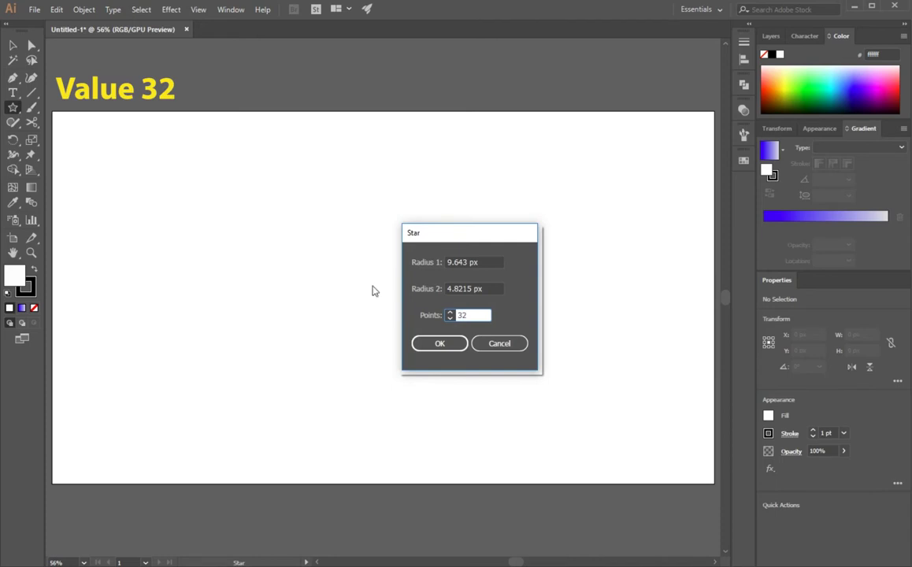
click(440, 343)
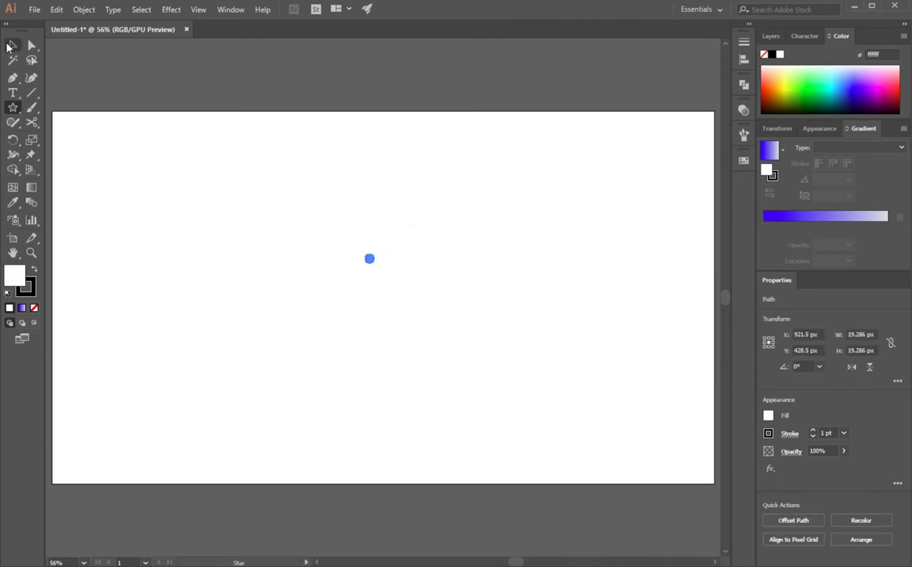
- Enlarge the star to about 553 px
click(9, 46)
mouse_move(378, 252)
mouse_down()
mouse_move(387, 348)
mouse_move(415, 410)
mouse_up()
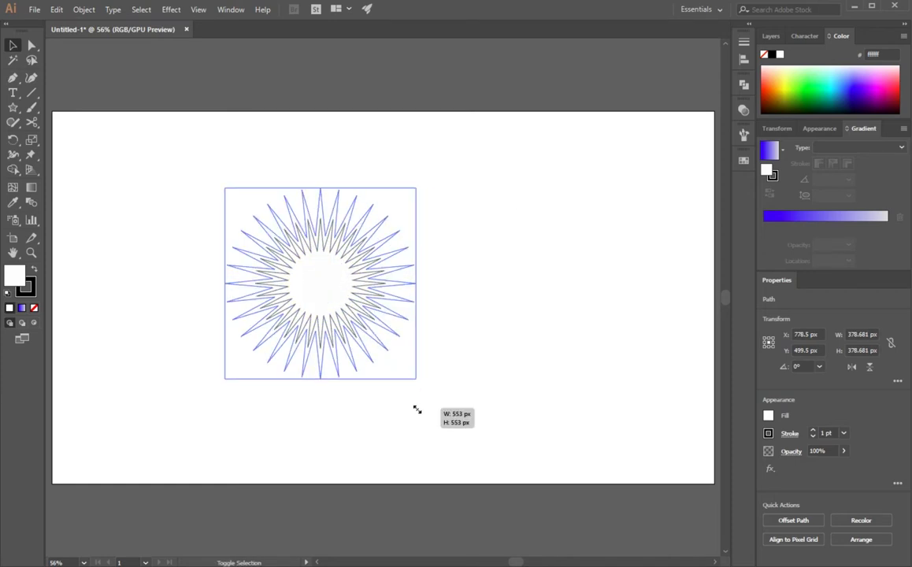
click(505, 313)
click(260, 212)
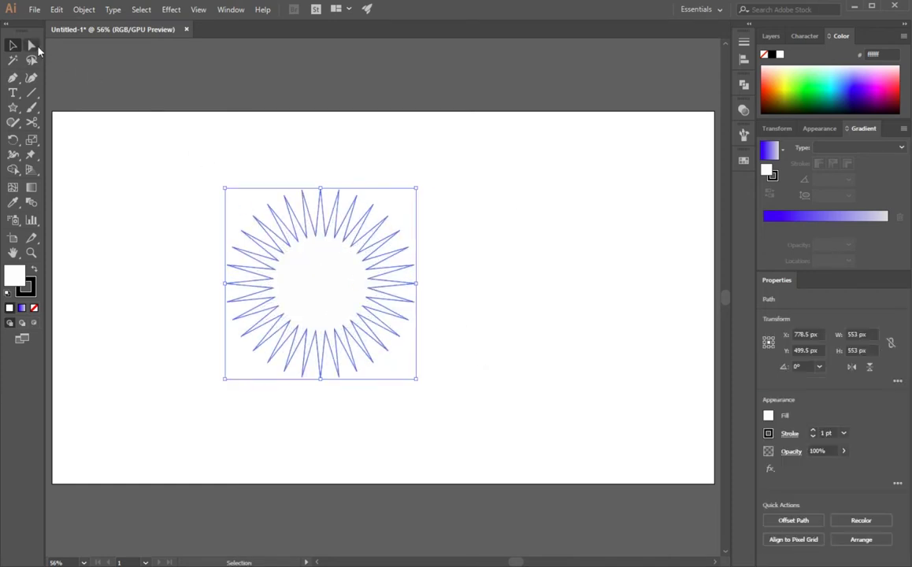
- Round the star's spikes into soft waves and scale it up evenly around its centre
click(31, 46)
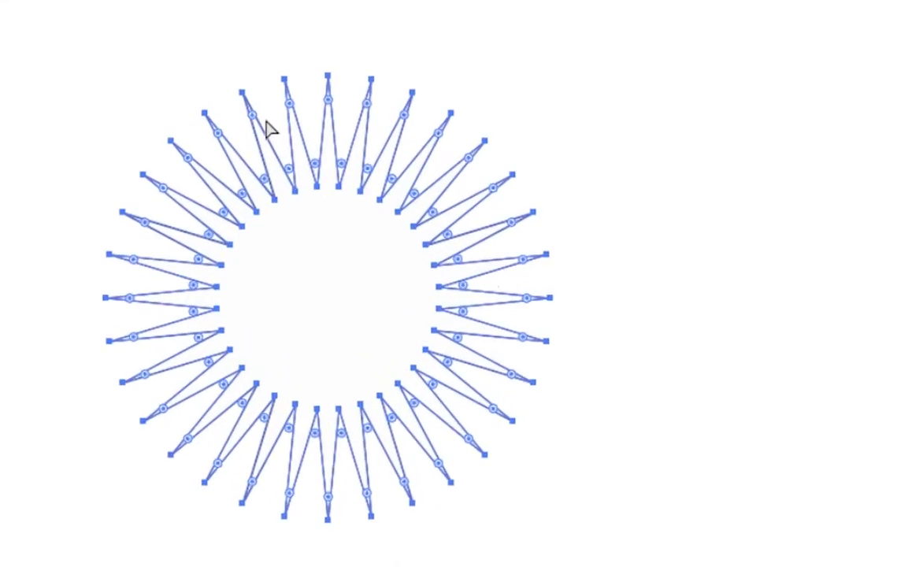
drag(252, 115, 264, 142)
click(352, 150)
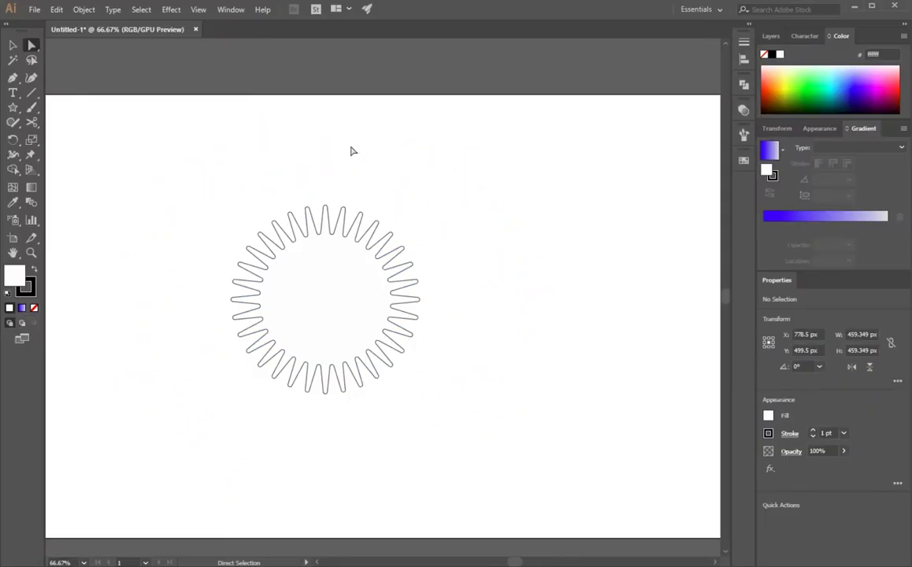
key(v)
click(409, 261)
drag(421, 398, 431, 407)
click(470, 325)
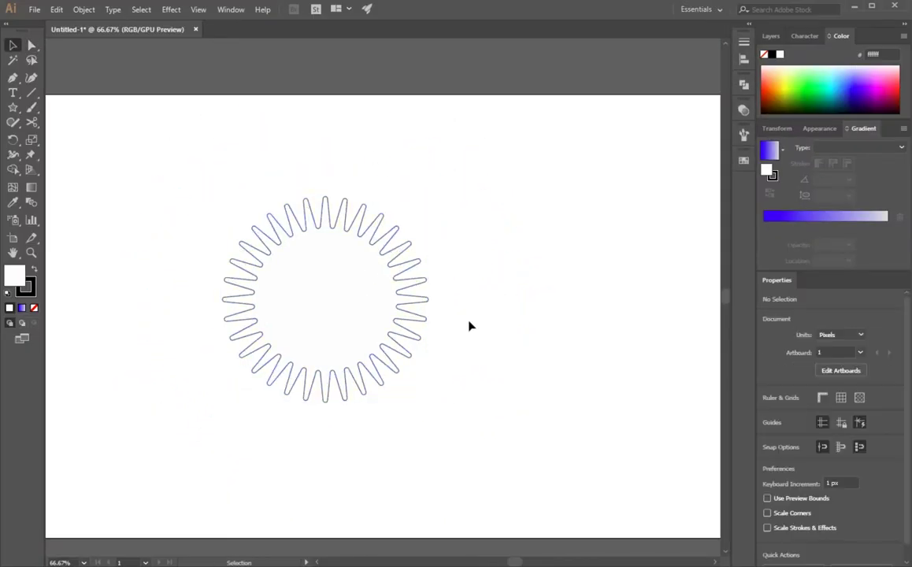
drag(12, 107, 79, 138)
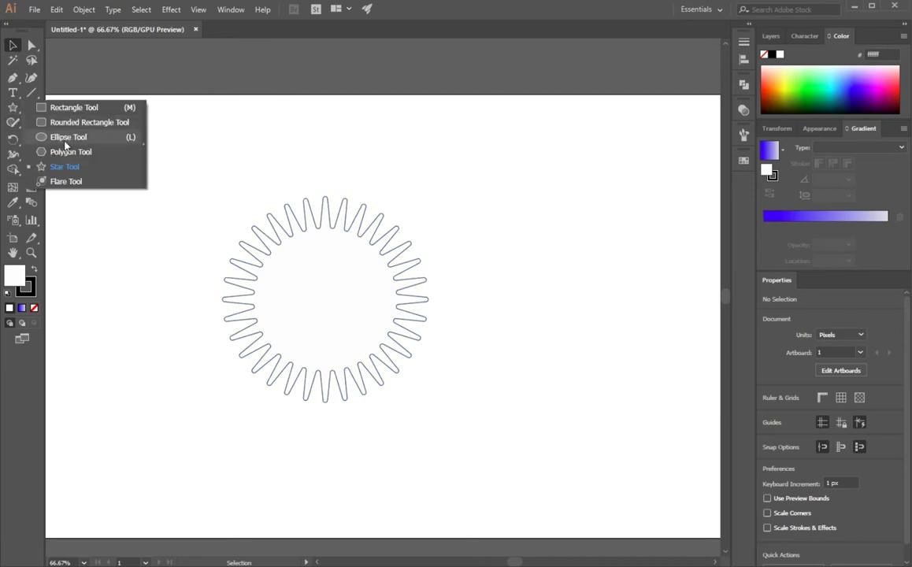
- Draw a circle with a gradient fill and make its right stop bright cyan
drag(145, 166, 107, 204)
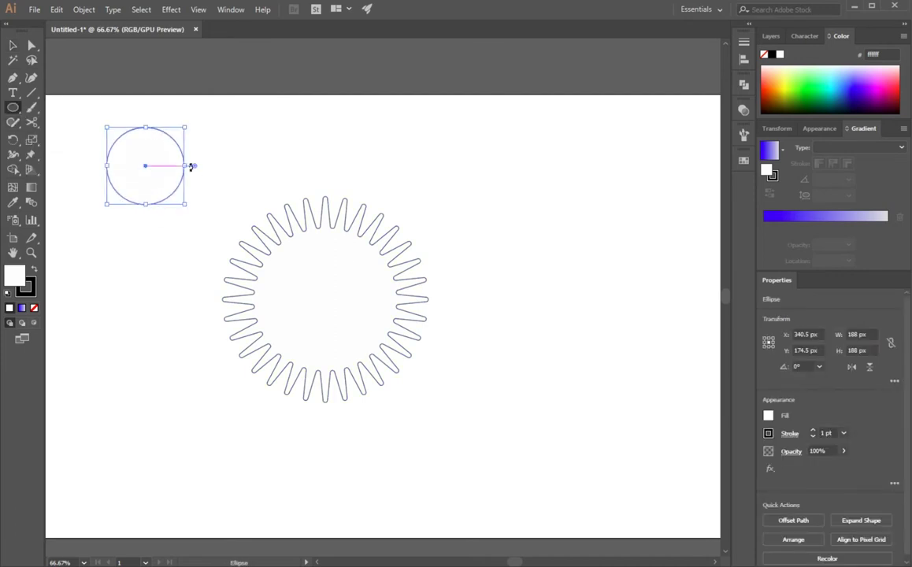
click(31, 187)
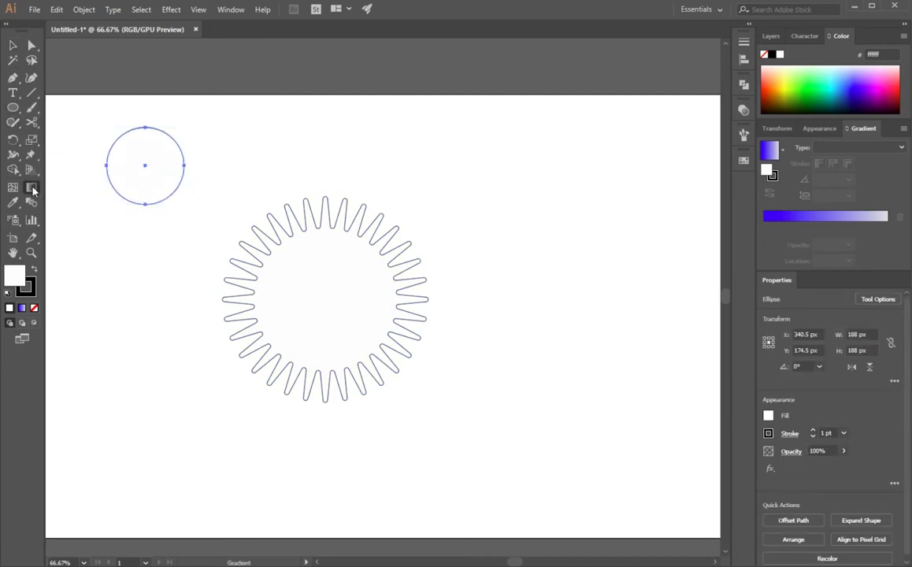
click(138, 185)
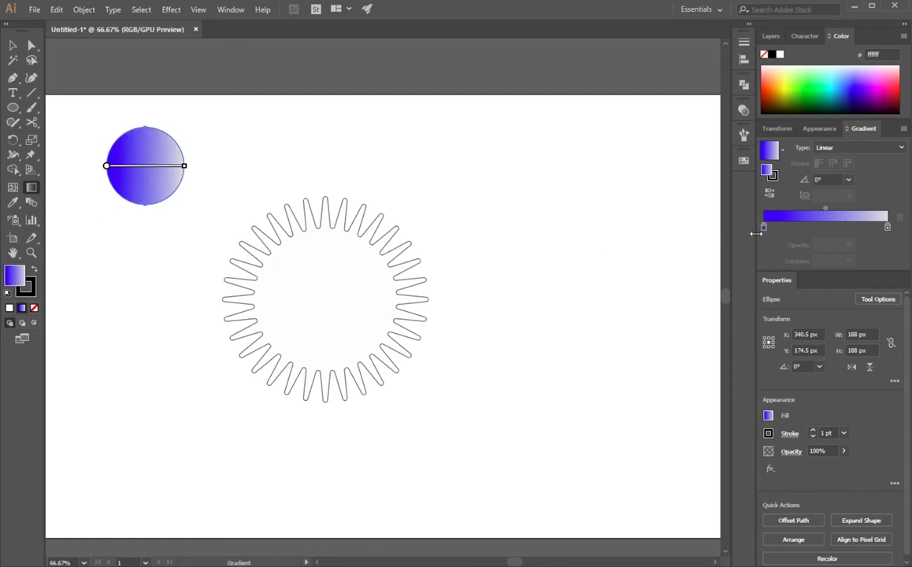
click(764, 227)
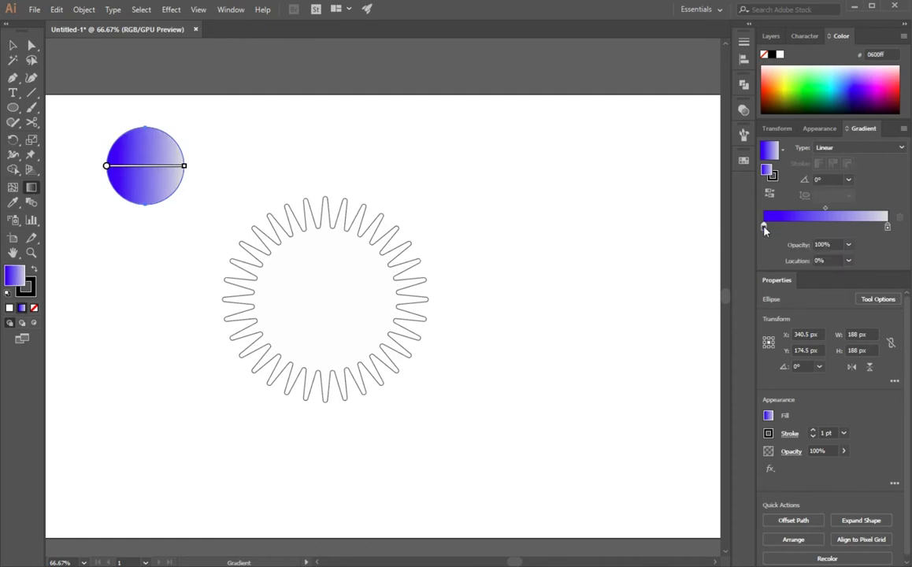
click(888, 228)
double_click(32, 276)
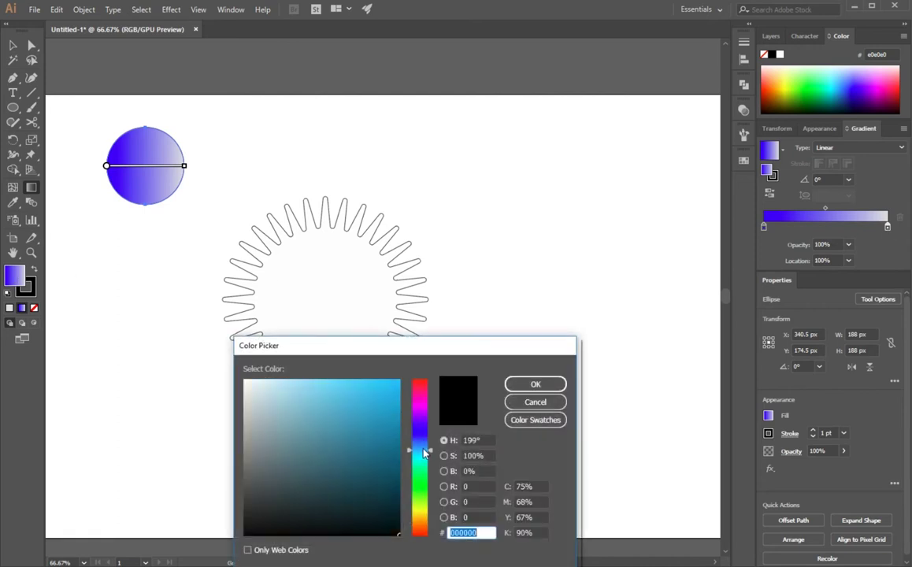
drag(424, 452, 422, 453)
drag(394, 386, 405, 370)
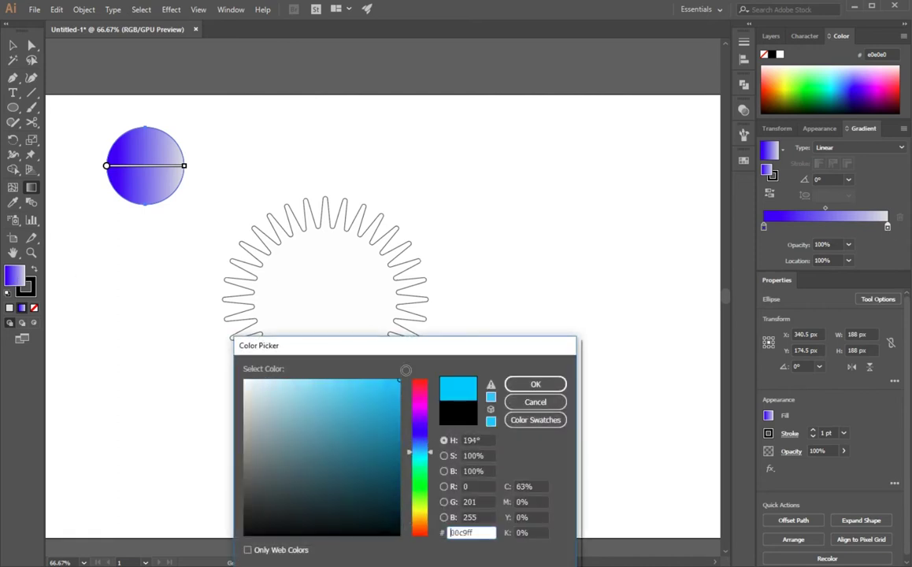
click(535, 384)
- Make the gradient radial and add a deep blue middle stop at 39.02%
click(827, 147)
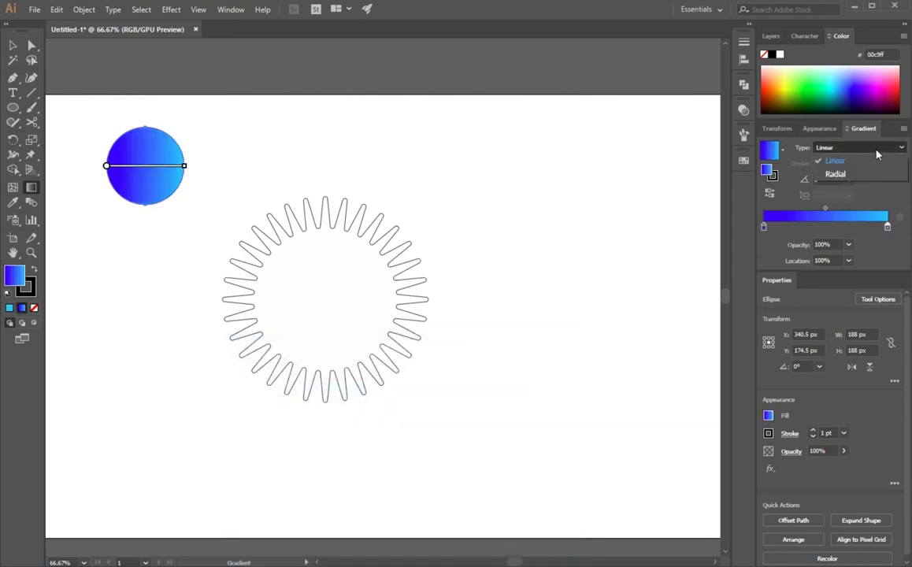
click(835, 174)
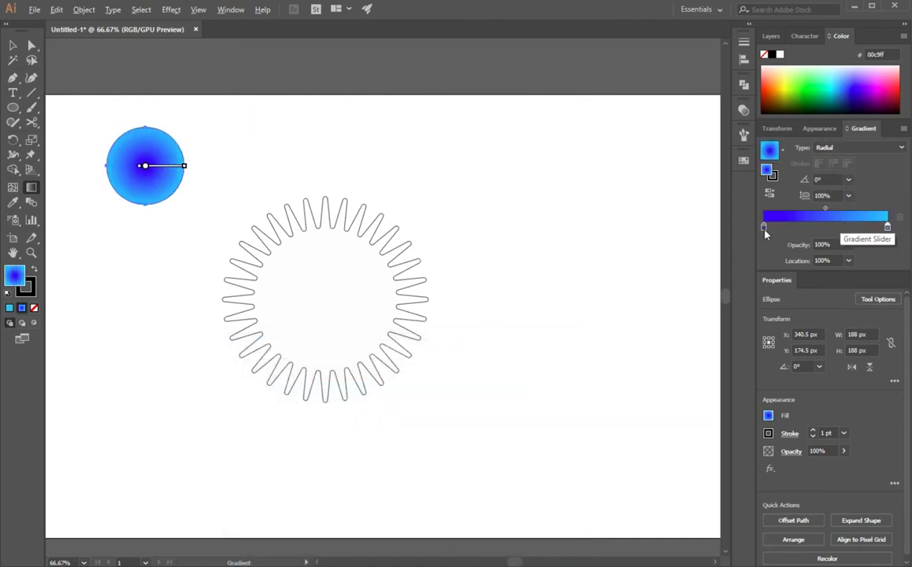
drag(763, 229, 825, 232)
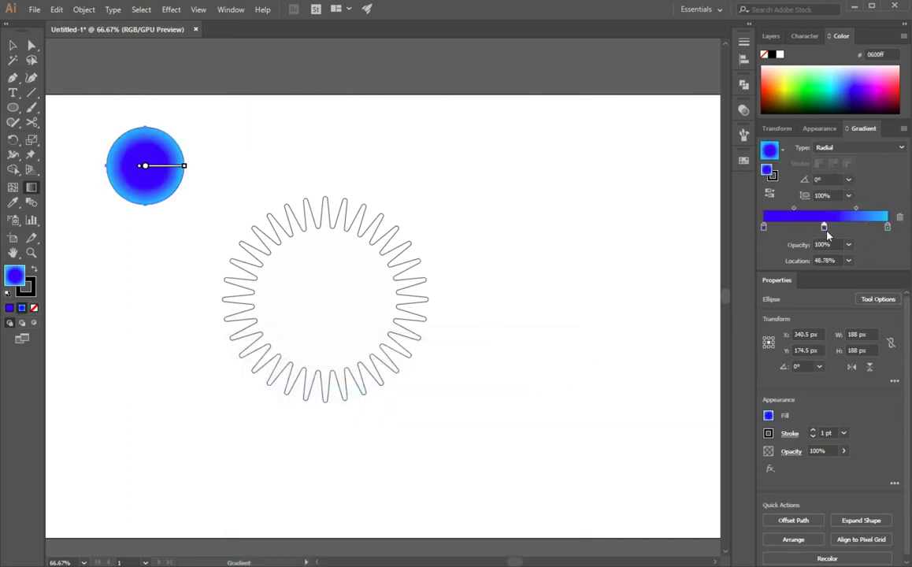
drag(824, 232, 812, 229)
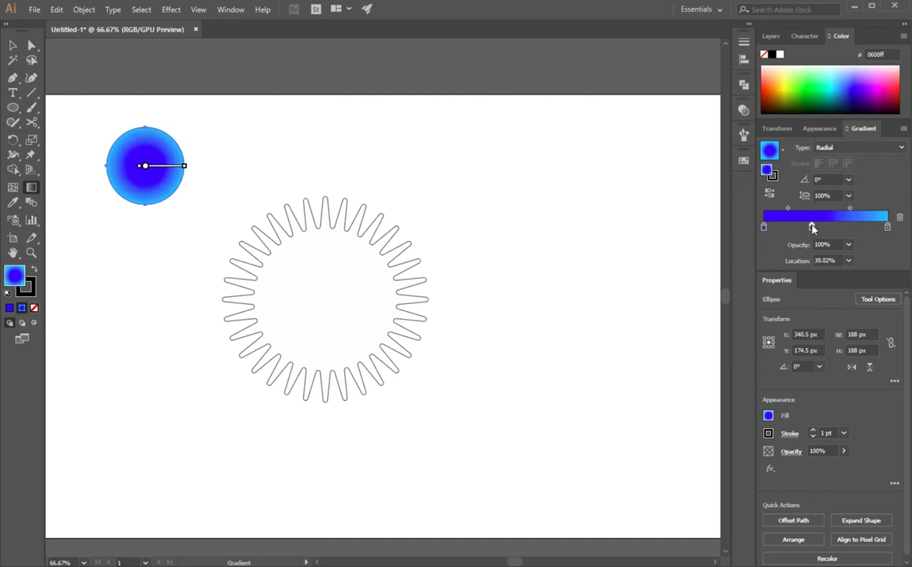
double_click(14, 275)
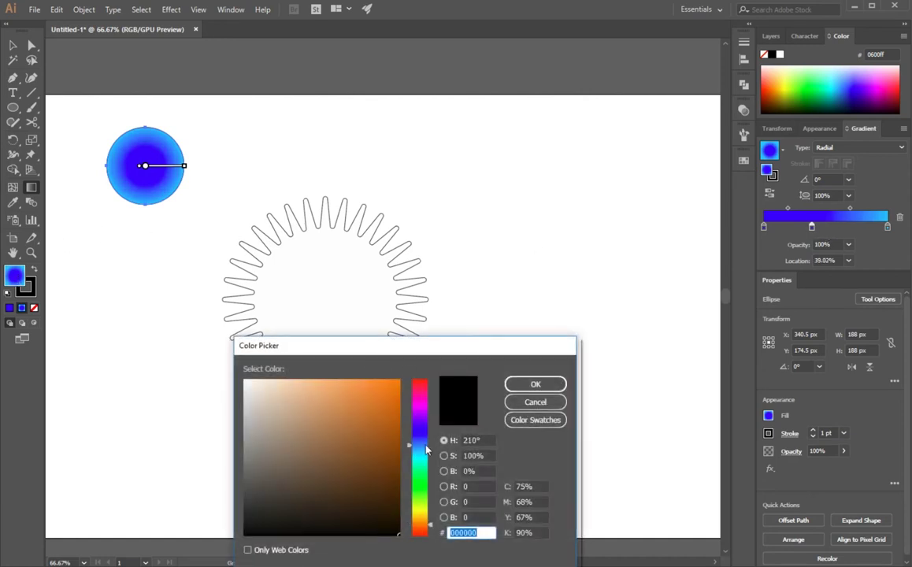
click(540, 382)
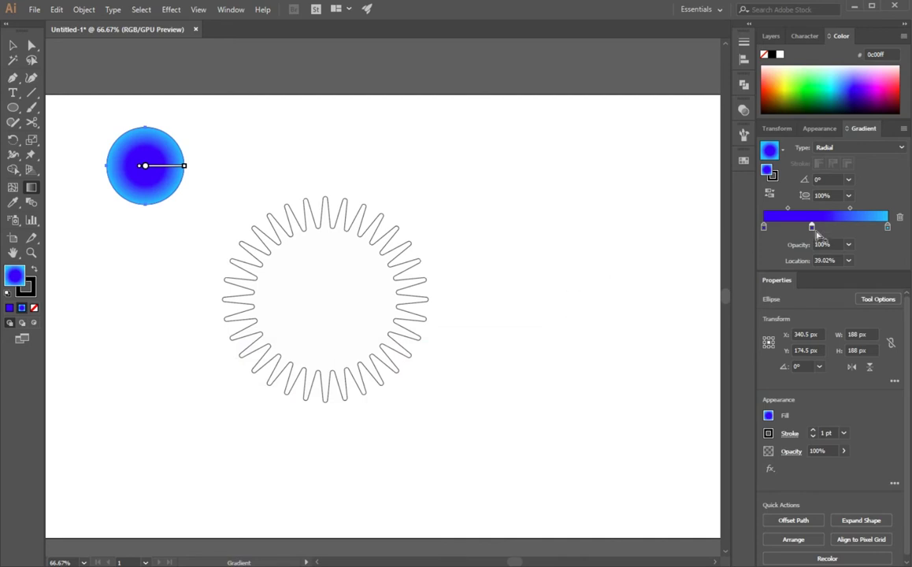
- Add a light blue stop and make the outermost stop near-white
click(852, 227)
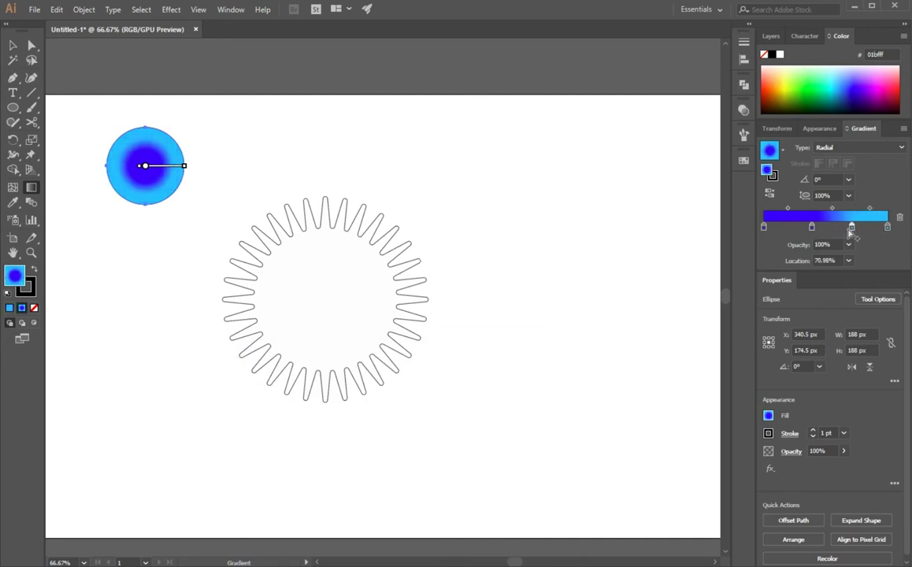
mouse_move(852, 229)
mouse_down()
mouse_move(862, 228)
mouse_move(816, 228)
mouse_up()
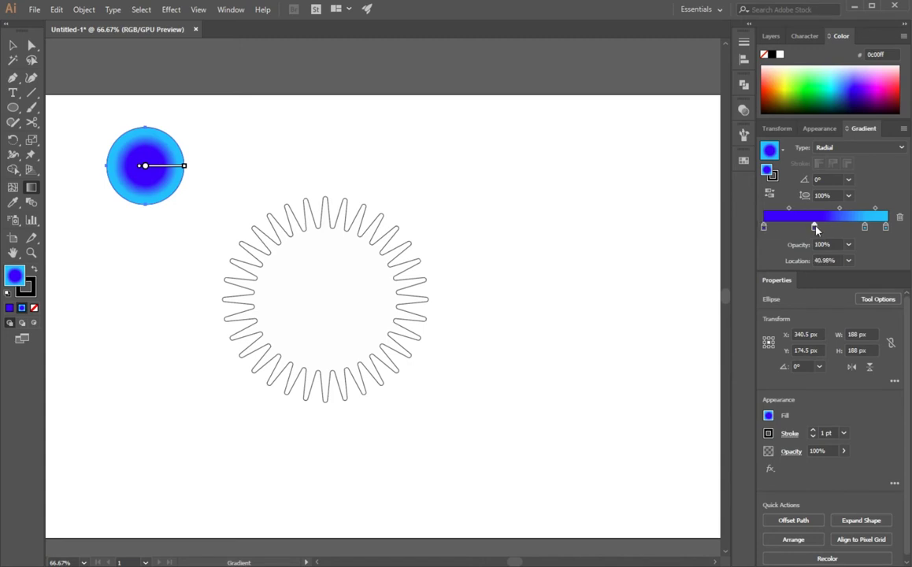
double_click(888, 228)
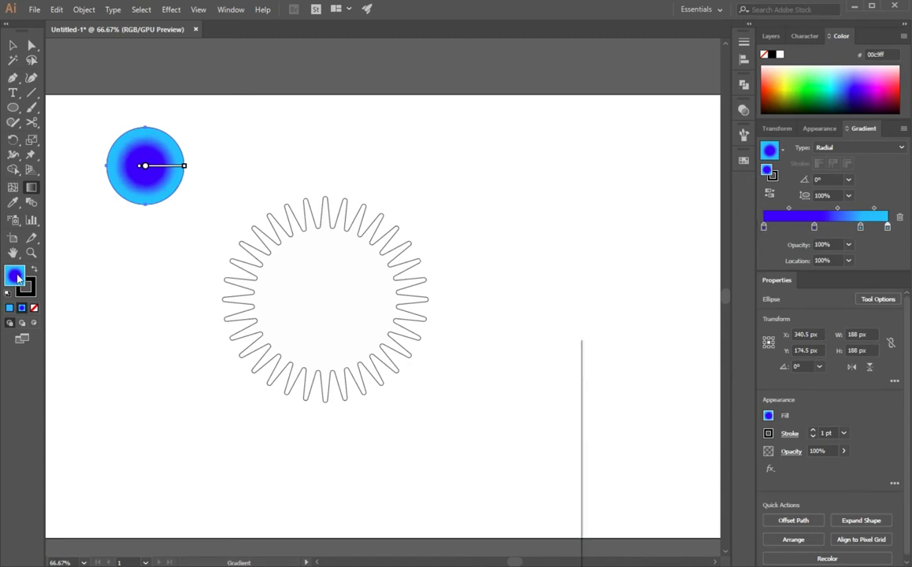
key(Return)
- Eyedropper the circle's radial gradient onto the star and nudge the star up
click(13, 45)
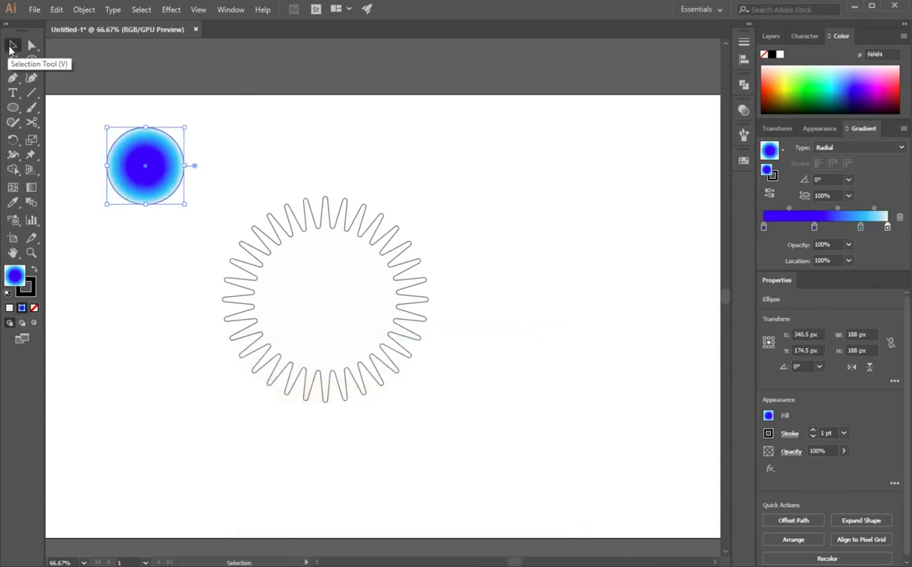
click(299, 289)
key(i)
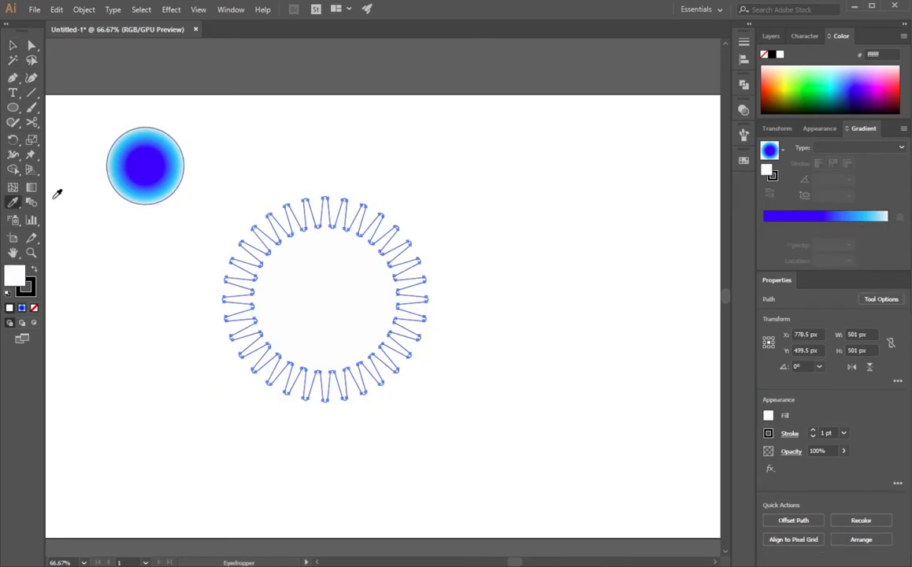
click(147, 166)
key(v)
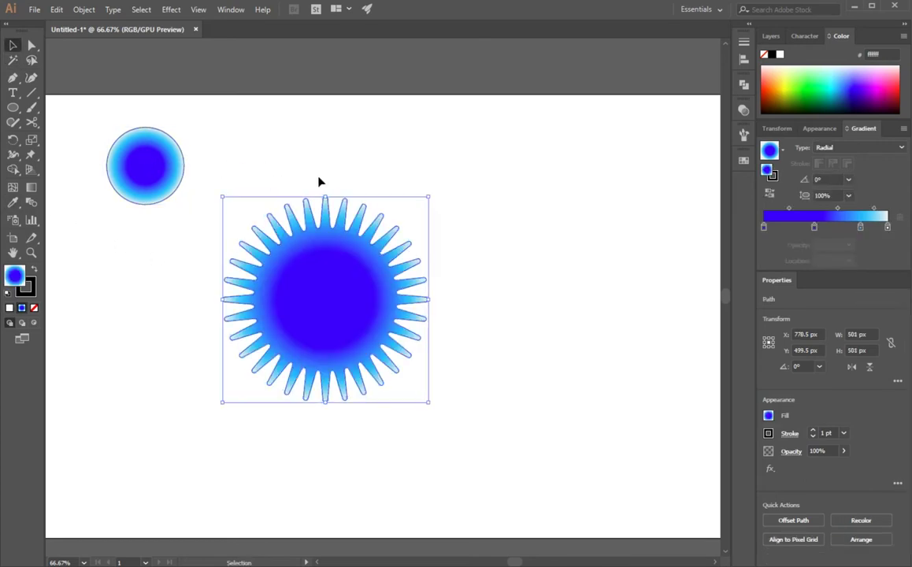
drag(318, 290, 316, 271)
- Paste a copy of the star in front and shrink it to 33 px at the centre
click(58, 11)
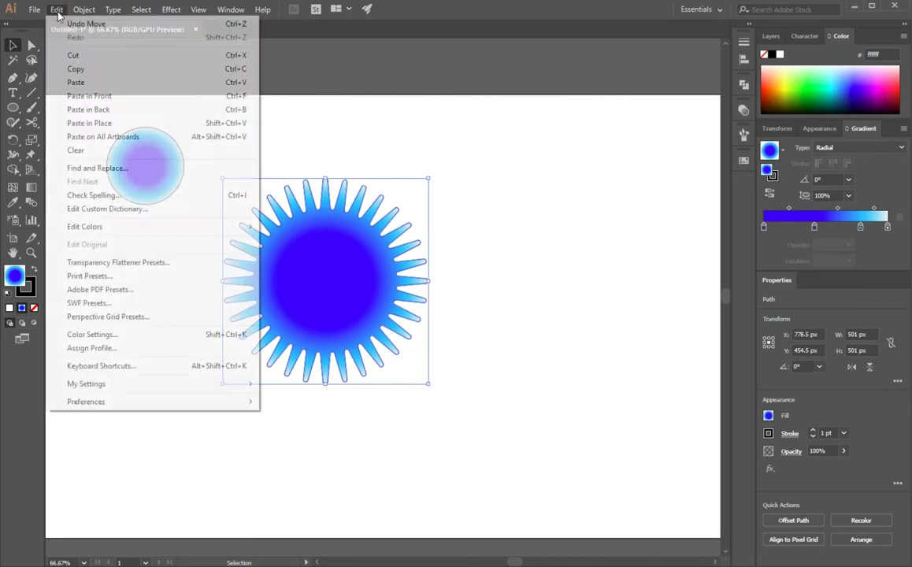
click(87, 67)
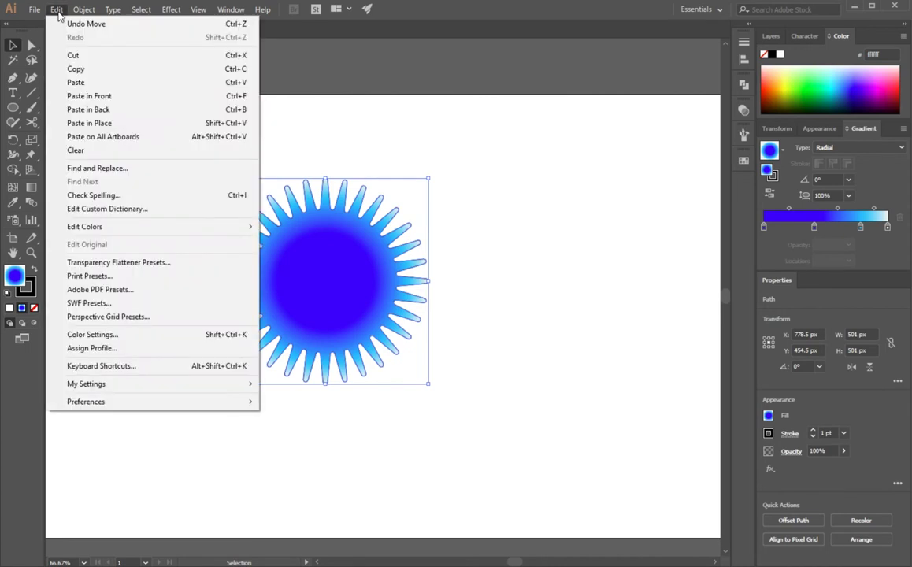
click(108, 96)
drag(428, 385, 343, 290)
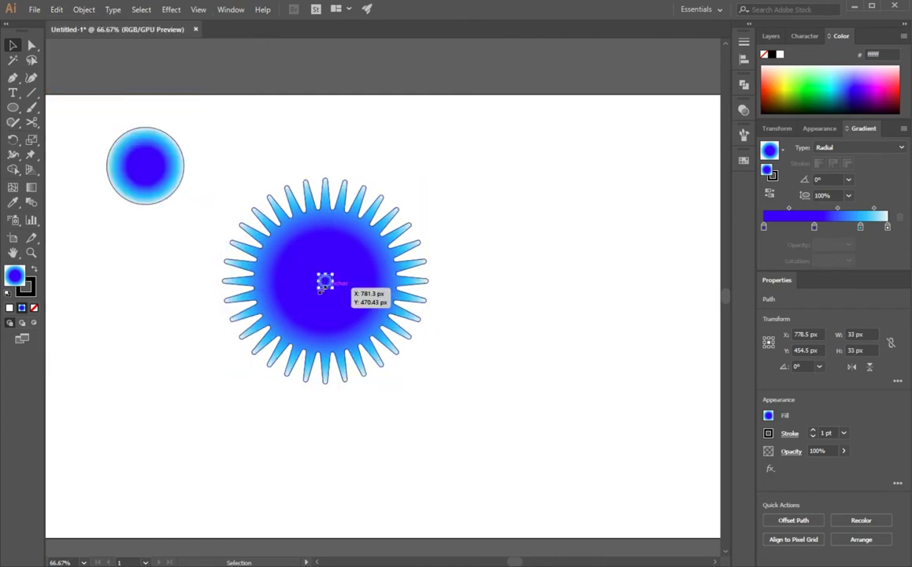
key(ctrl+equal)
key(ctrl+minus)
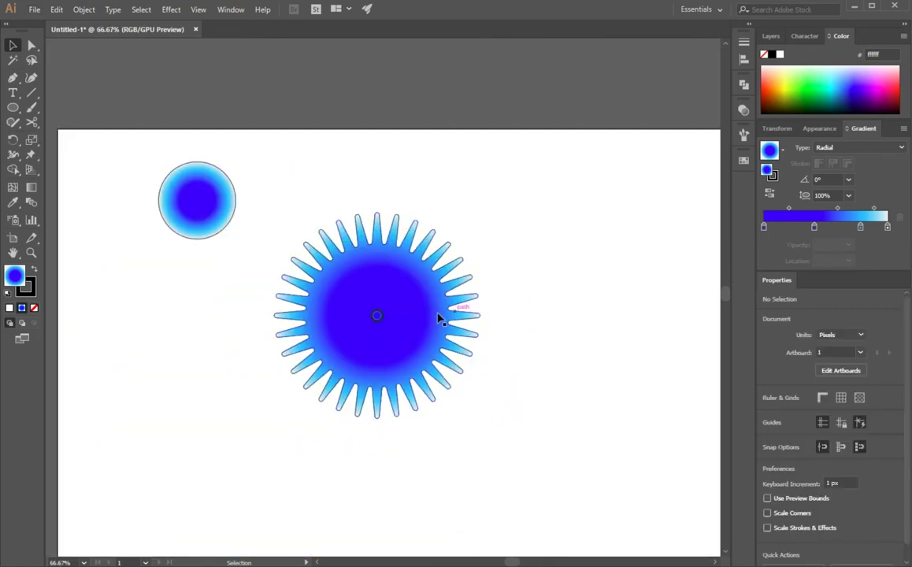
click(331, 309)
- Blend the large star into its small copy with 120 specified steps
click(83, 10)
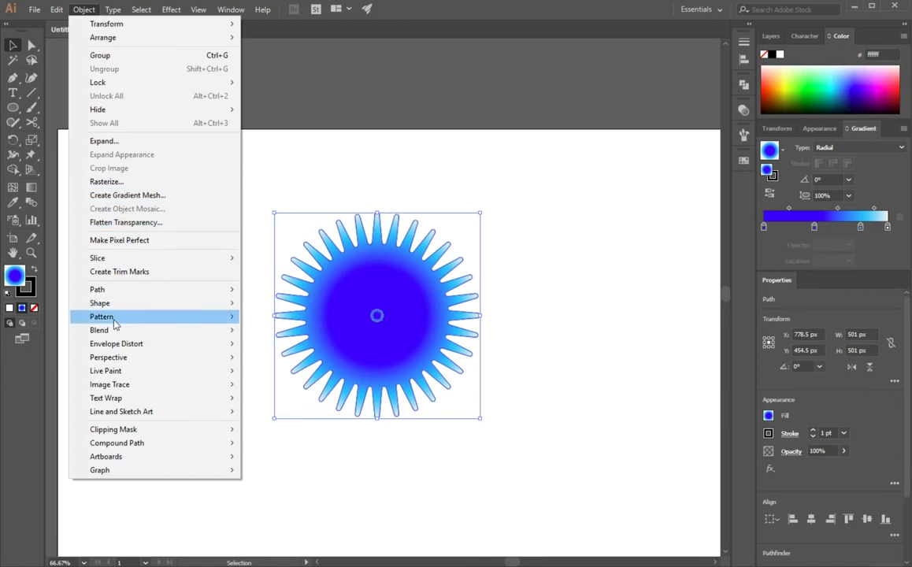
mouse_move(99, 330)
click(313, 338)
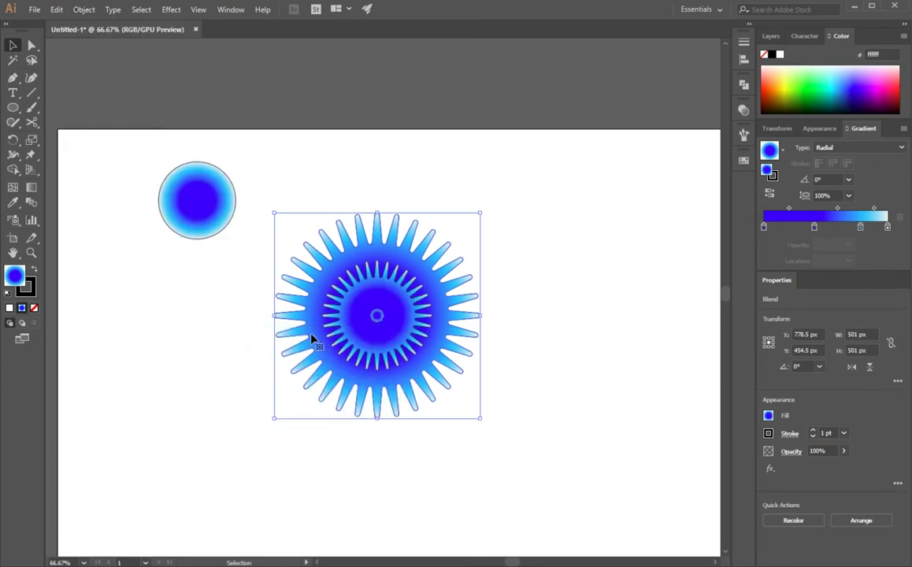
double_click(31, 204)
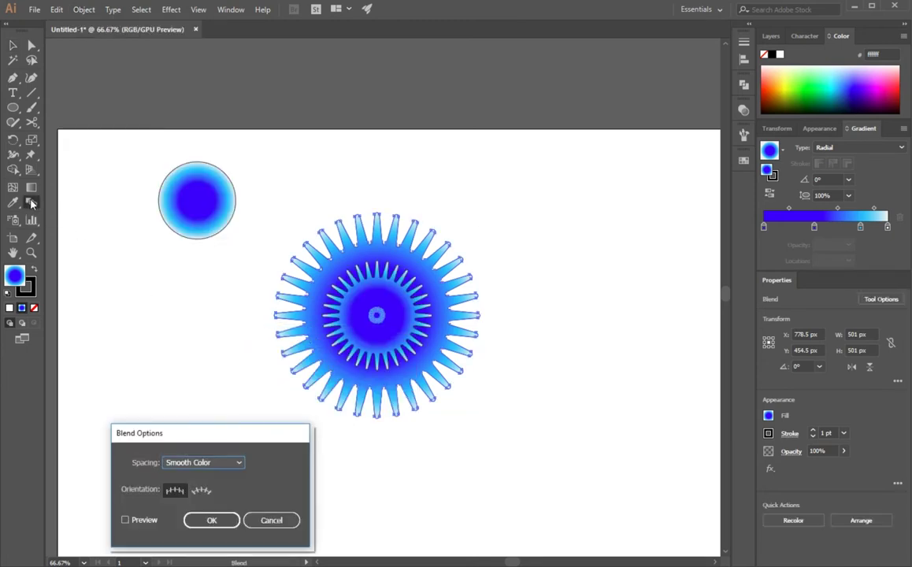
click(220, 462)
click(203, 488)
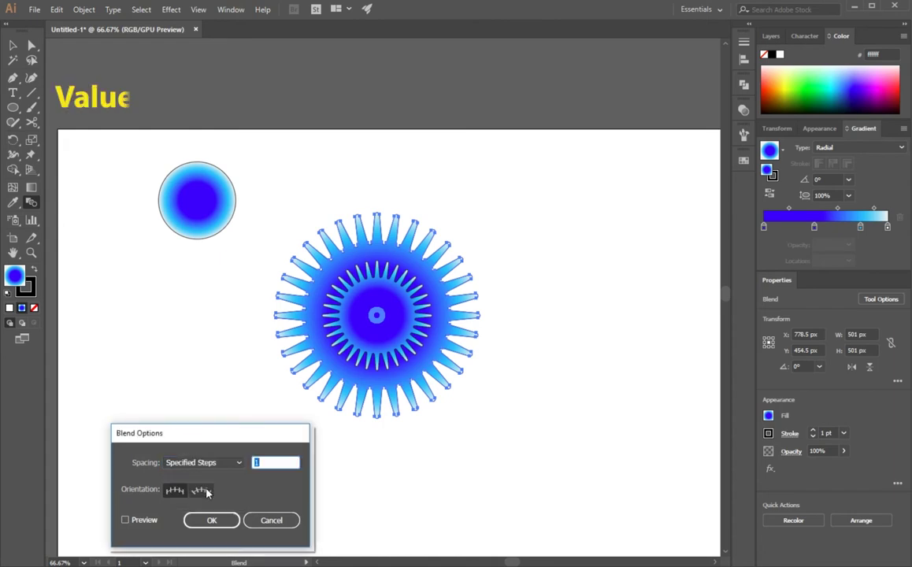
click(144, 520)
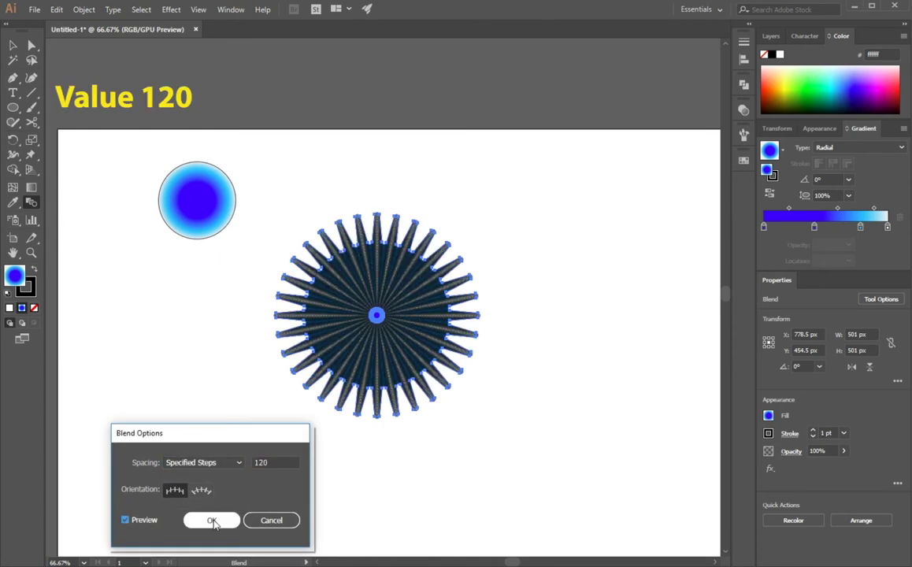
click(211, 520)
- Set the blend's stroke to None
click(473, 431)
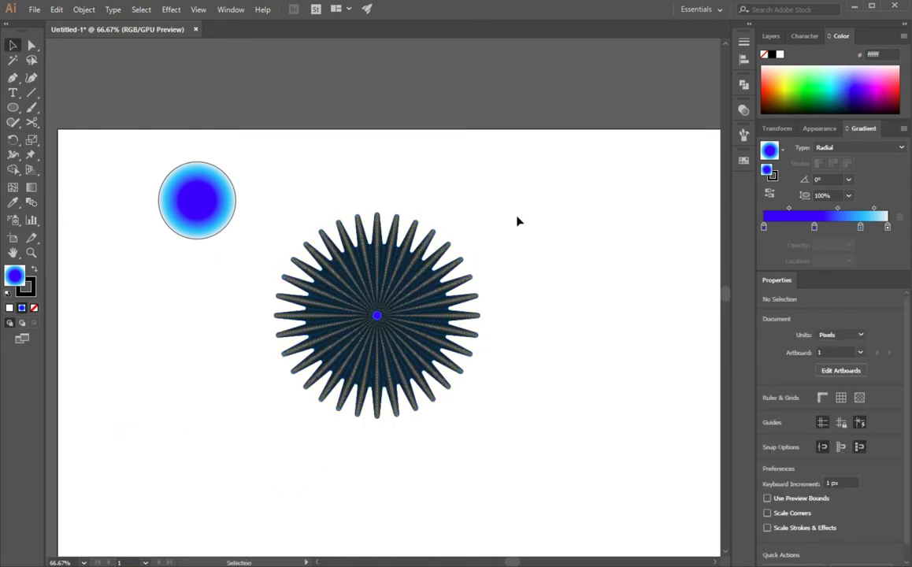
drag(515, 220, 289, 447)
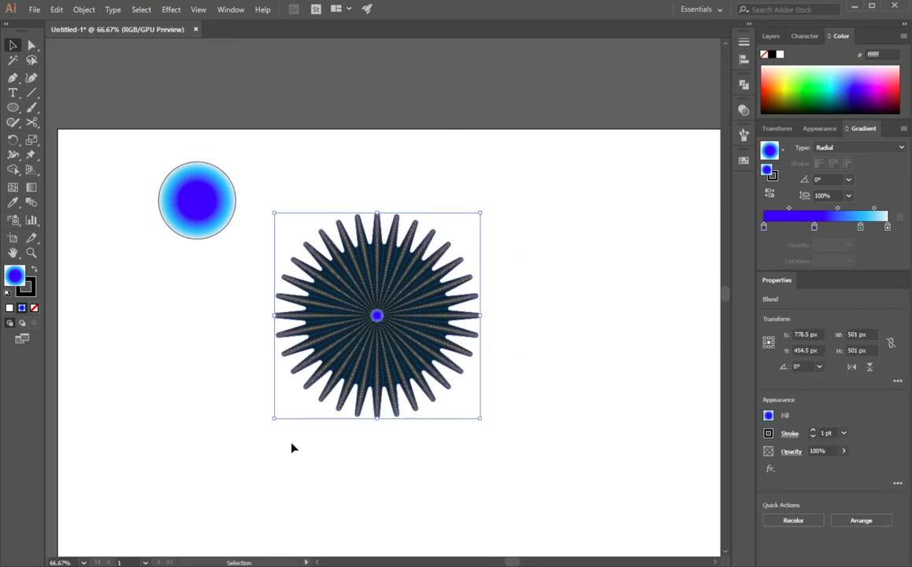
click(29, 288)
click(34, 308)
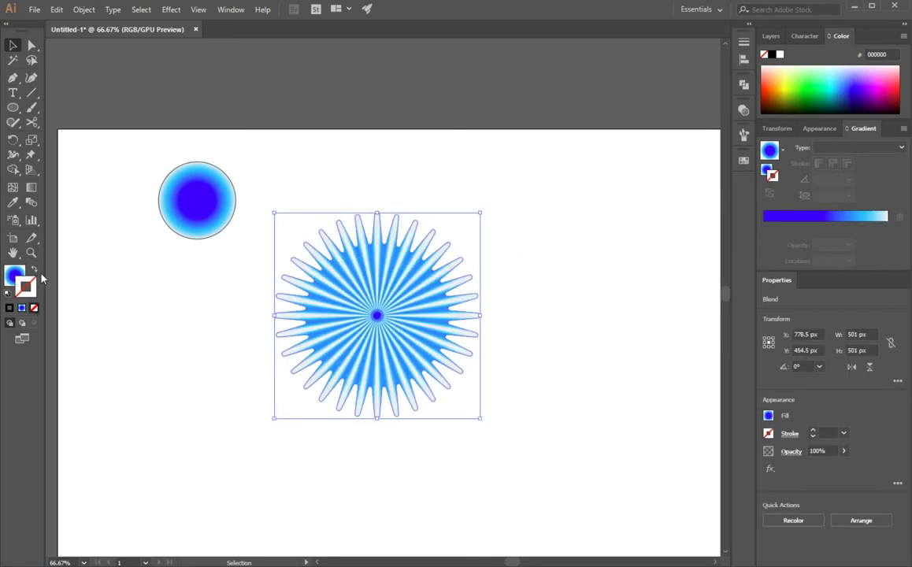
click(307, 350)
click(322, 376)
click(171, 9)
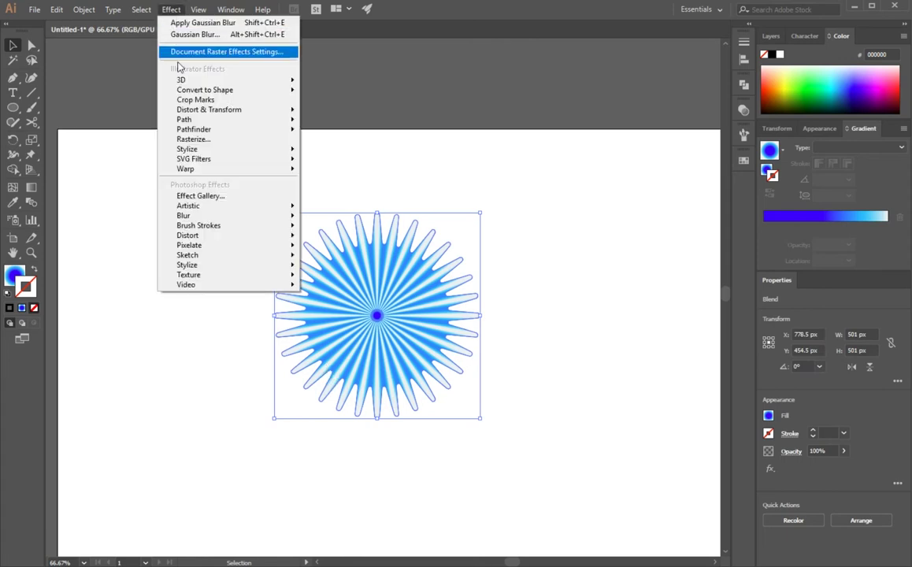
mouse_move(209, 110)
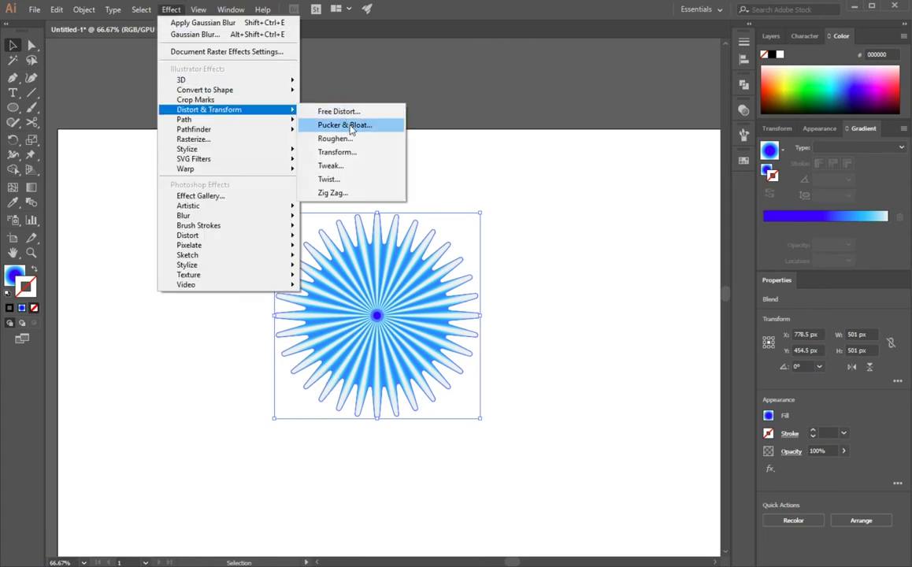
- Apply a -18% Pucker & Bloat to the starburst
click(351, 126)
mouse_move(201, 318)
mouse_down()
mouse_move(562, 164)
mouse_move(546, 191)
mouse_up()
click(476, 224)
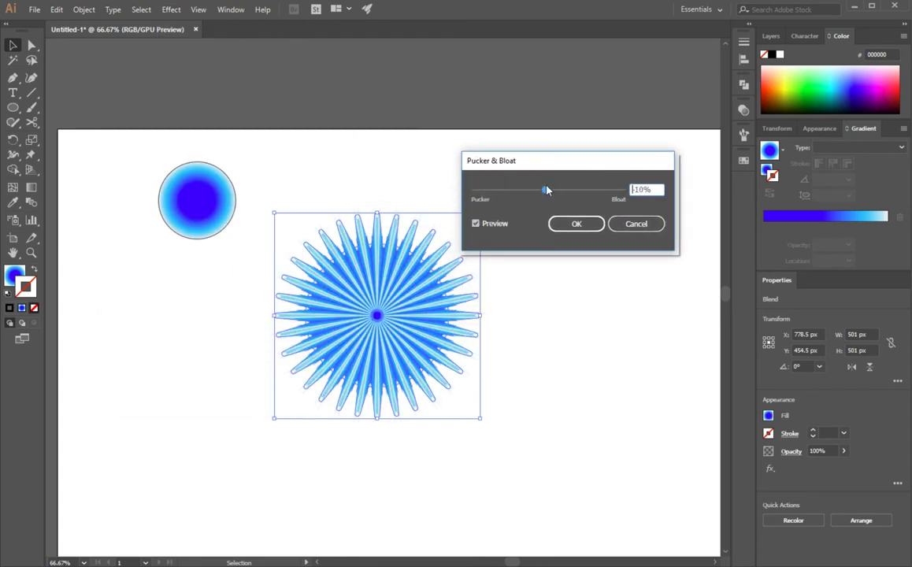
click(575, 225)
- Apply a smooth Roughen at 24% size with detail 0
click(171, 9)
mouse_move(209, 109)
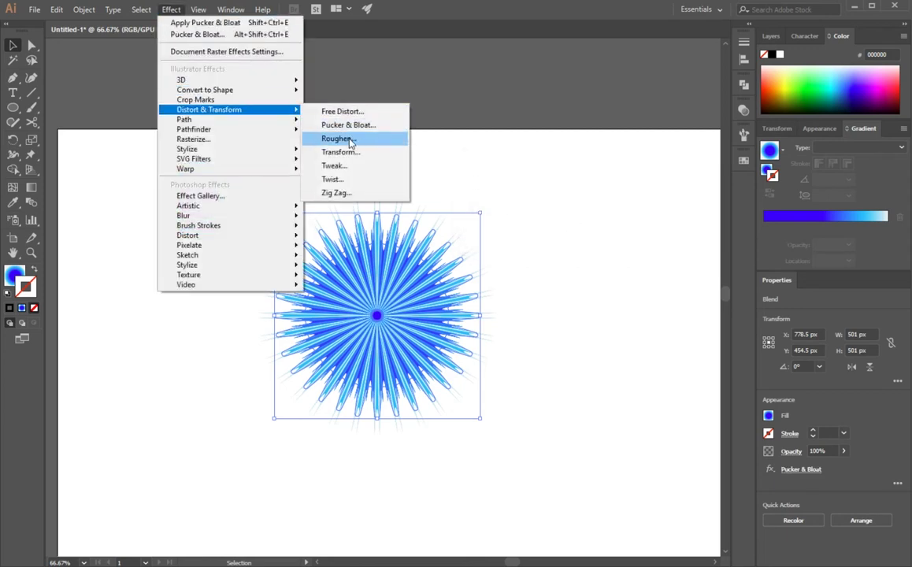
click(353, 141)
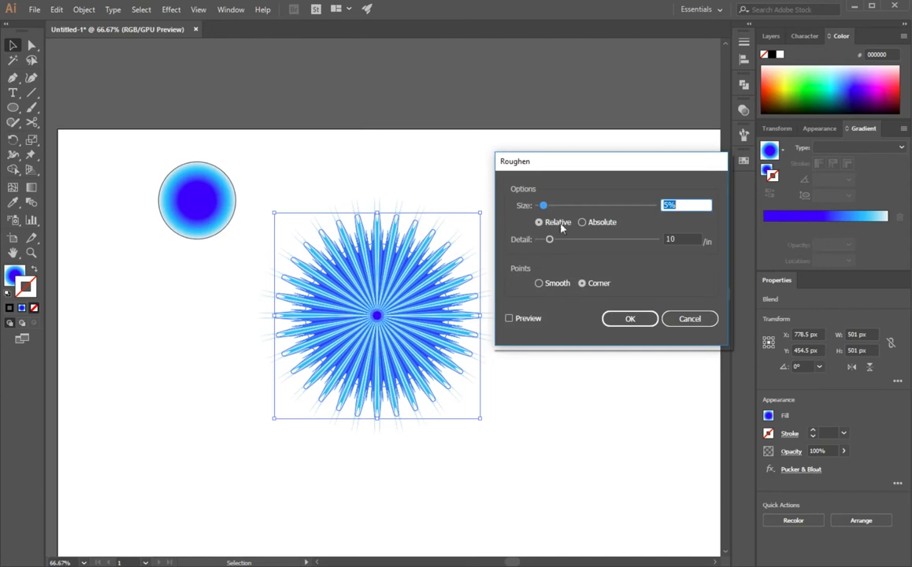
click(539, 283)
mouse_move(549, 239)
mouse_down()
mouse_move(538, 239)
mouse_move(549, 205)
mouse_move(565, 214)
mouse_up()
click(509, 318)
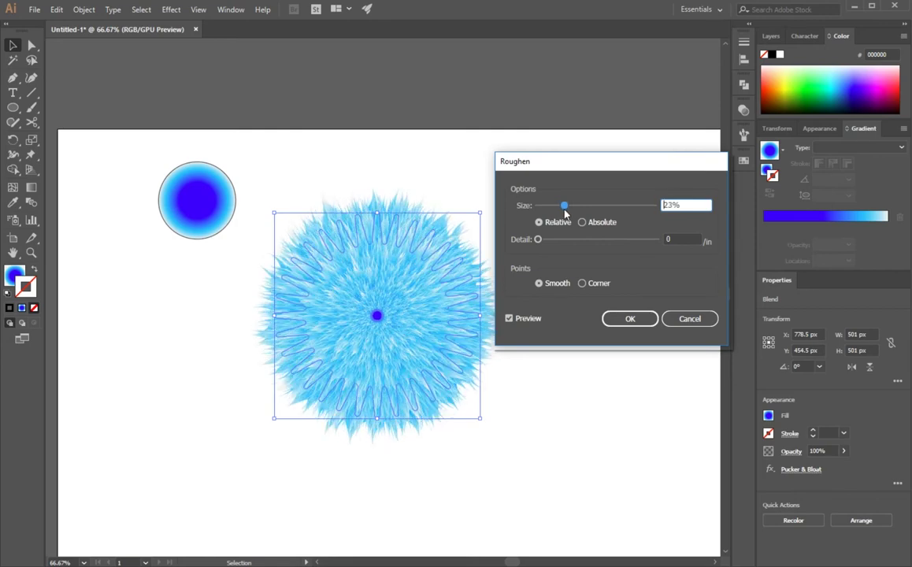
click(630, 318)
- Move the fur ball down and isolate its blend group for editing
mouse_move(411, 316)
mouse_down()
mouse_move(411, 343)
mouse_move(378, 180)
mouse_up()
right_click(411, 343)
click(452, 436)
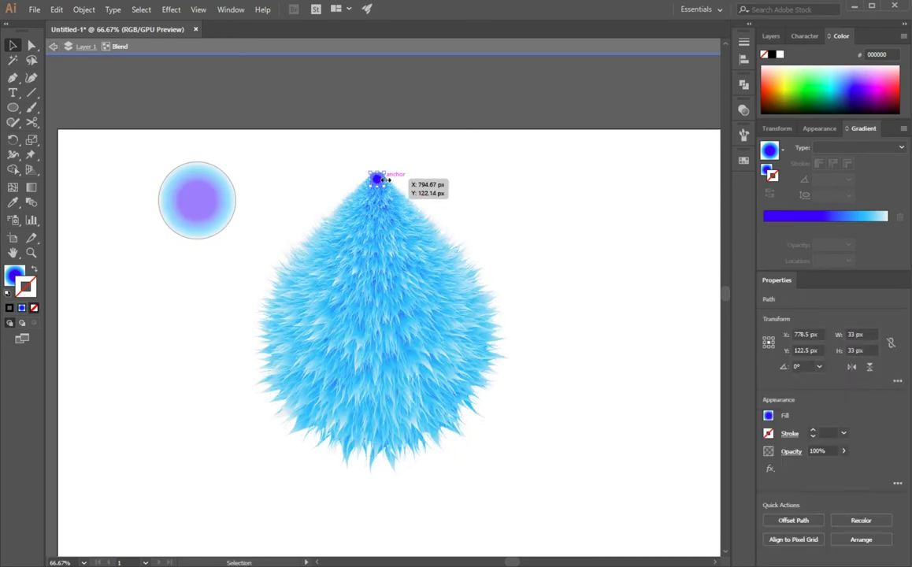
- Move the centre circle to the top to form a teardrop, and shift the gradient circle left
click(476, 189)
click(52, 46)
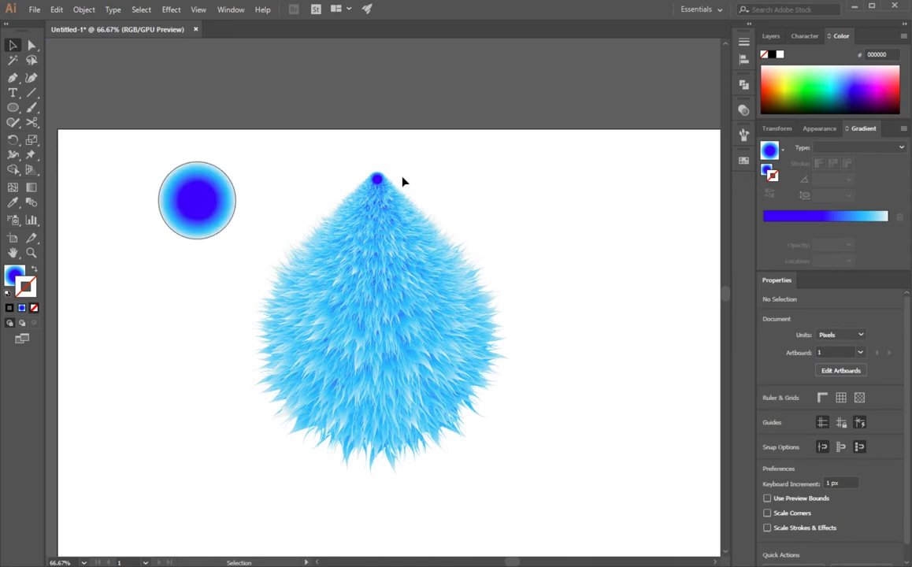
drag(211, 209, 125, 199)
drag(377, 181, 376, 199)
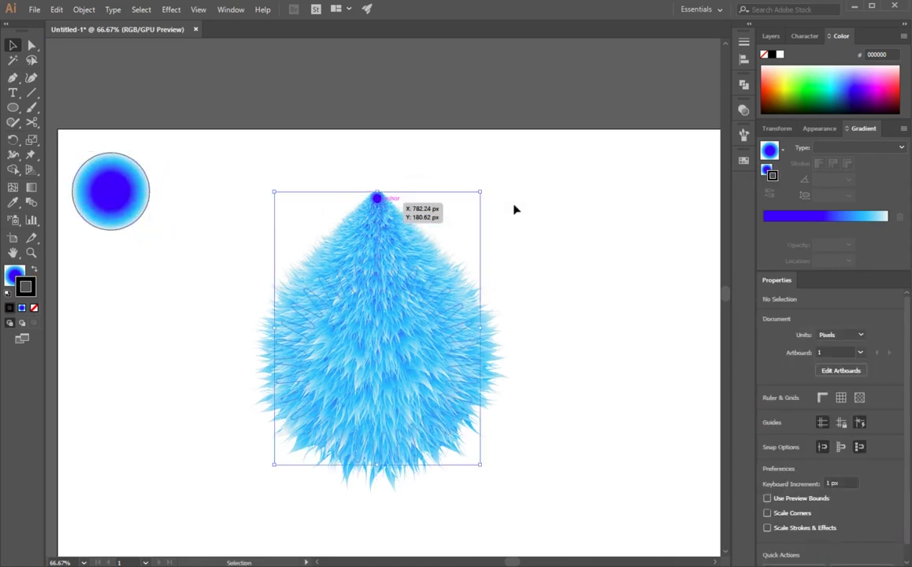
- Re-isolate the blend and raise the teardrop's top point
click(405, 279)
right_click(407, 279)
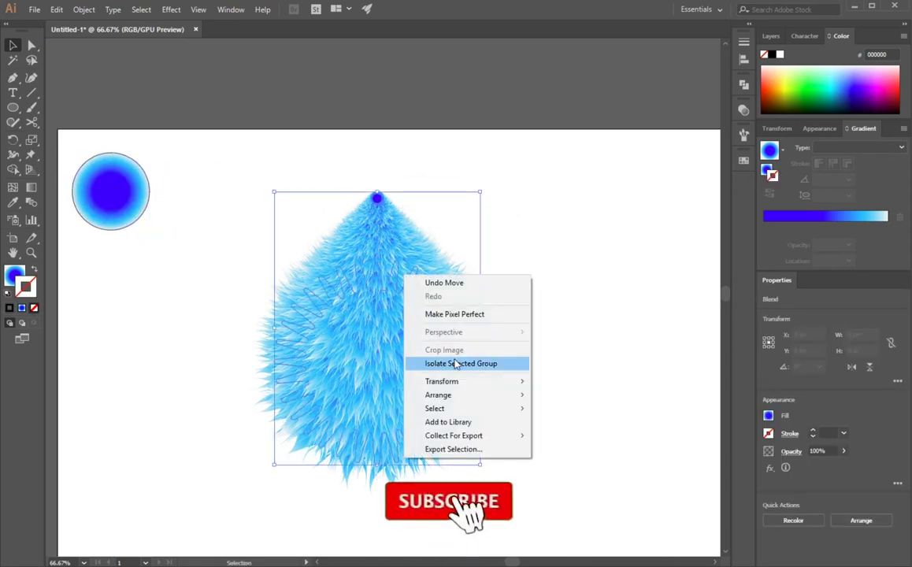
click(458, 363)
drag(377, 197, 396, 194)
click(476, 200)
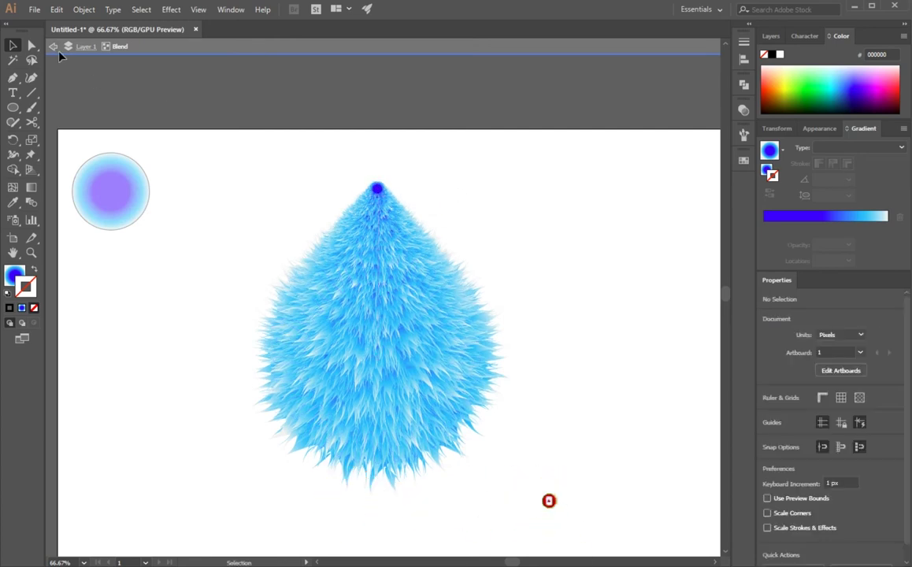
click(53, 51)
- Nudge the top point up-left and draw a 96 × 128 px ellipse beside the teardrop
drag(371, 311, 359, 278)
click(482, 201)
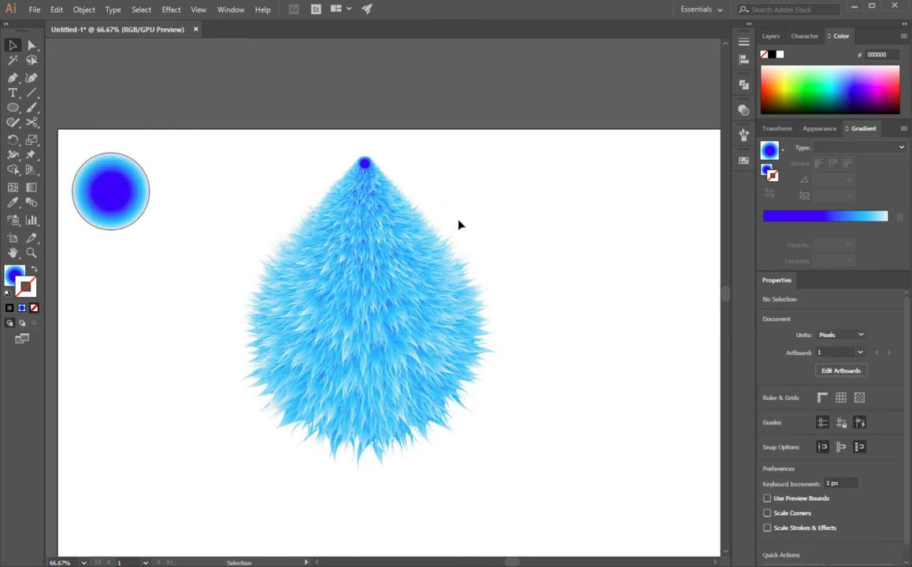
drag(513, 243, 552, 293)
- Fill the ellipse with pure white and move it onto the blue teardrop
key(v)
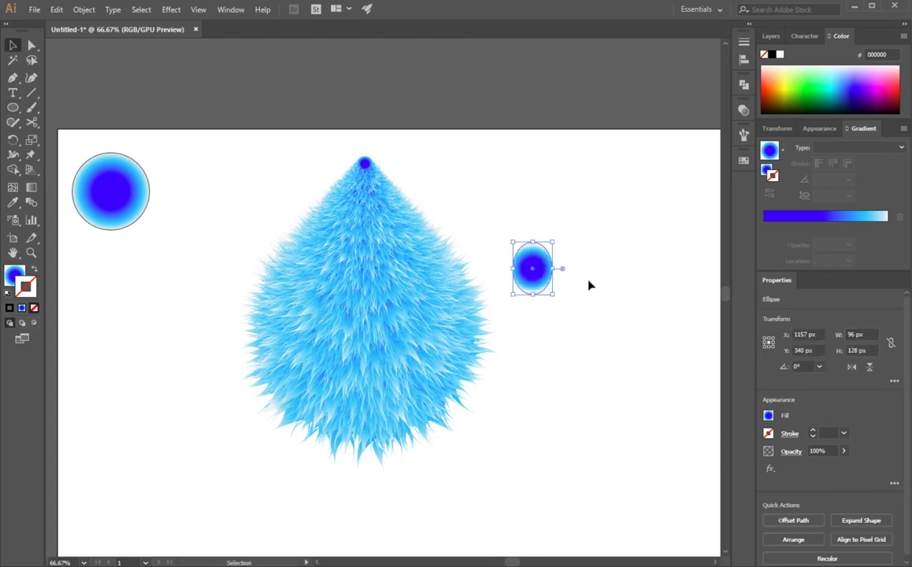
double_click(14, 275)
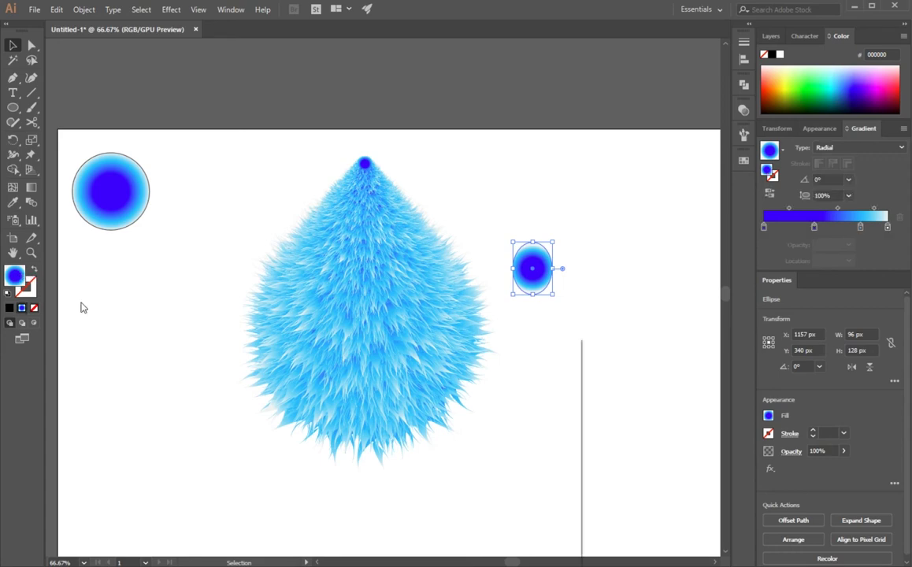
drag(242, 388, 240, 379)
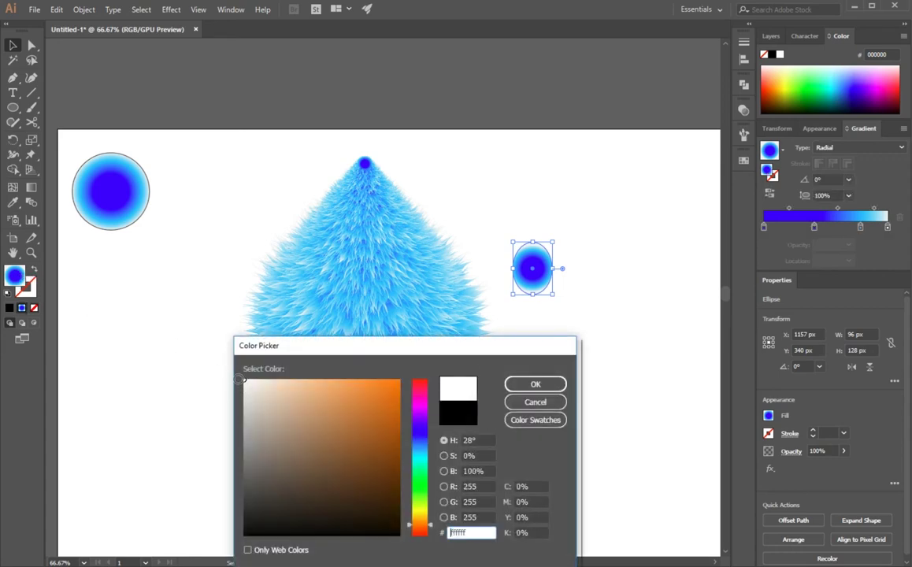
click(534, 383)
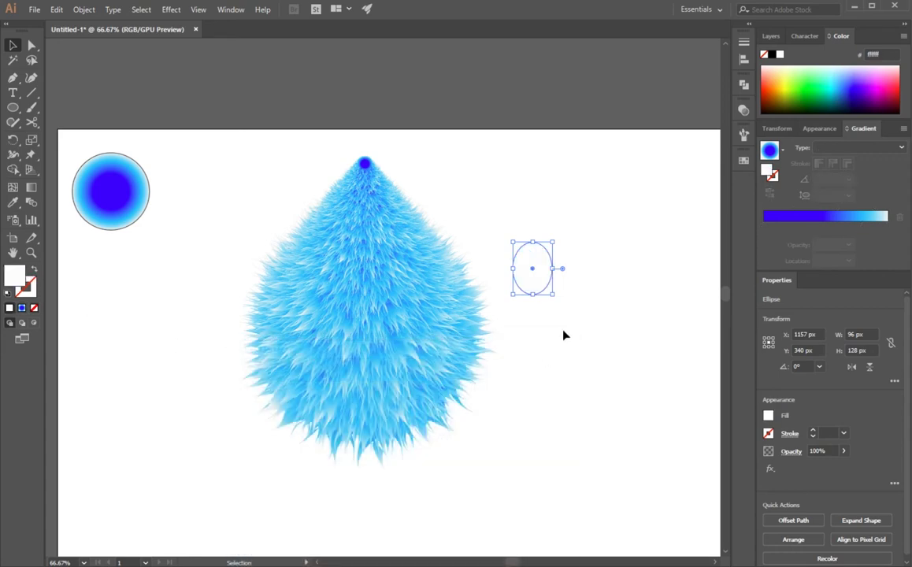
mouse_move(534, 270)
mouse_down()
mouse_move(383, 289)
mouse_move(508, 289)
mouse_up()
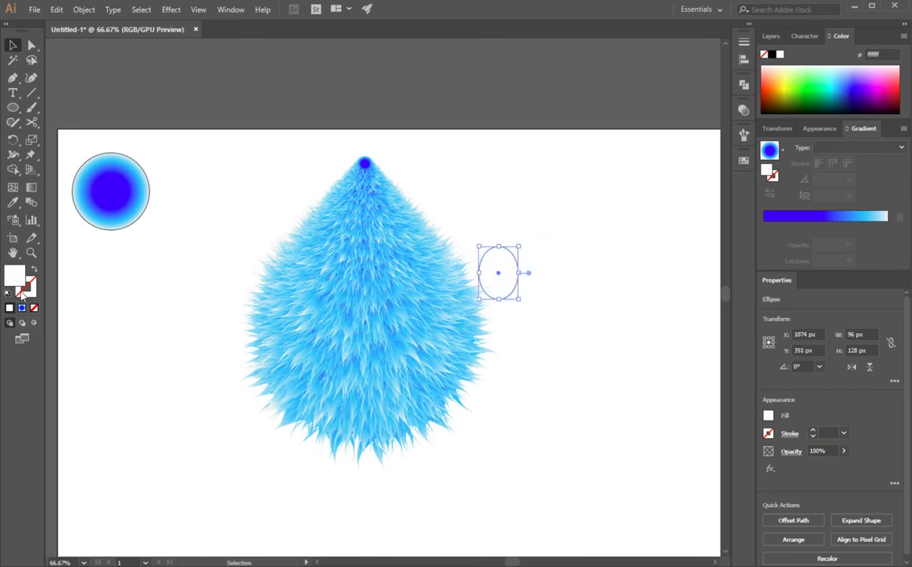
- Give the white oval a 1 pt black outline
click(7, 293)
double_click(28, 289)
click(537, 400)
click(516, 347)
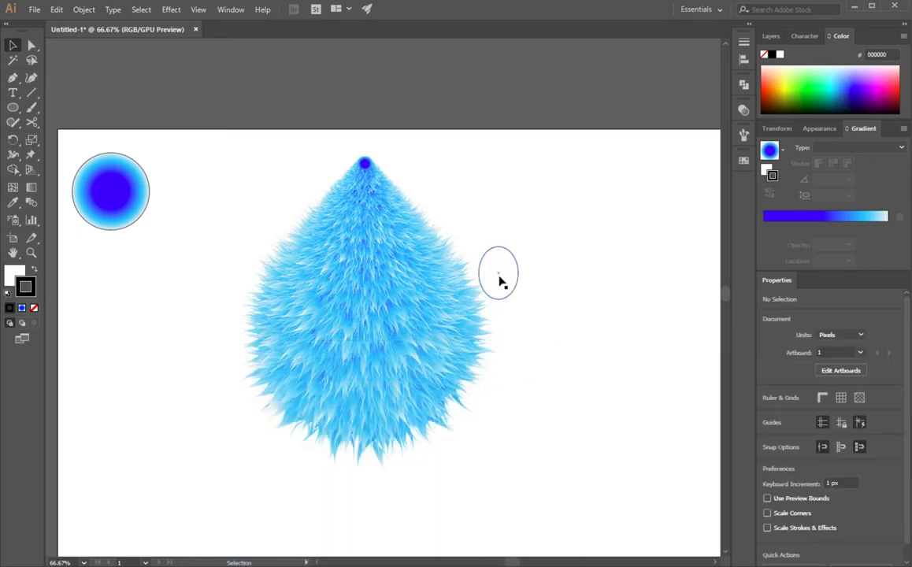
click(499, 282)
- Duplicate the oval twice, shrinking the copies against its right edge
mouse_move(522, 265)
mouse_down()
mouse_move(545, 274)
mouse_move(560, 303)
mouse_move(496, 272)
mouse_move(504, 278)
mouse_up()
scroll(562, 301, up, 2)
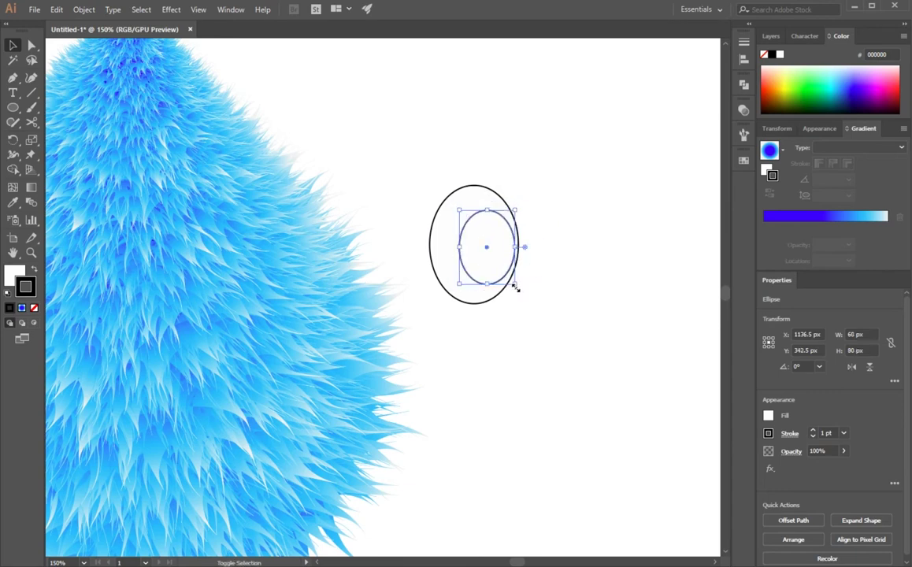
click(516, 289)
mouse_move(505, 254)
mouse_down()
mouse_move(516, 278)
mouse_move(512, 264)
mouse_up()
click(463, 245)
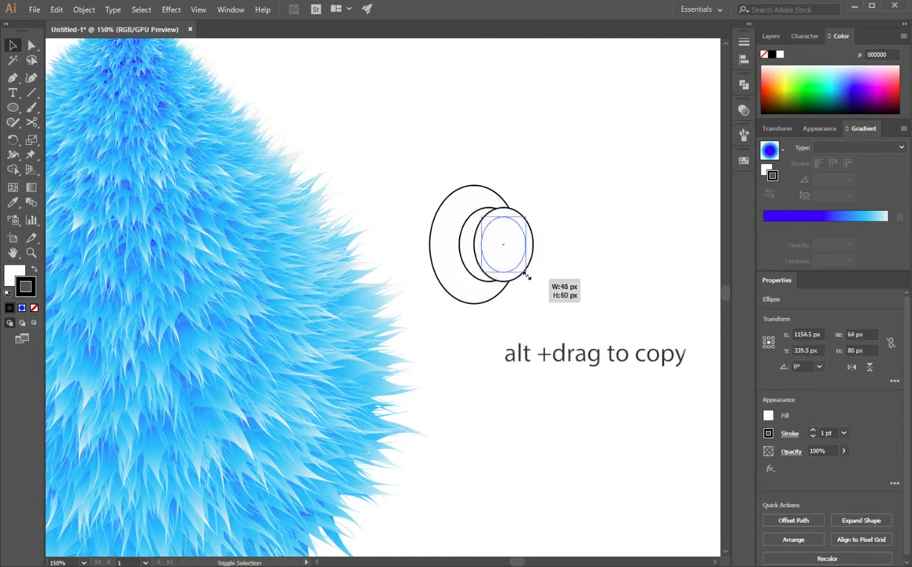
click(512, 264)
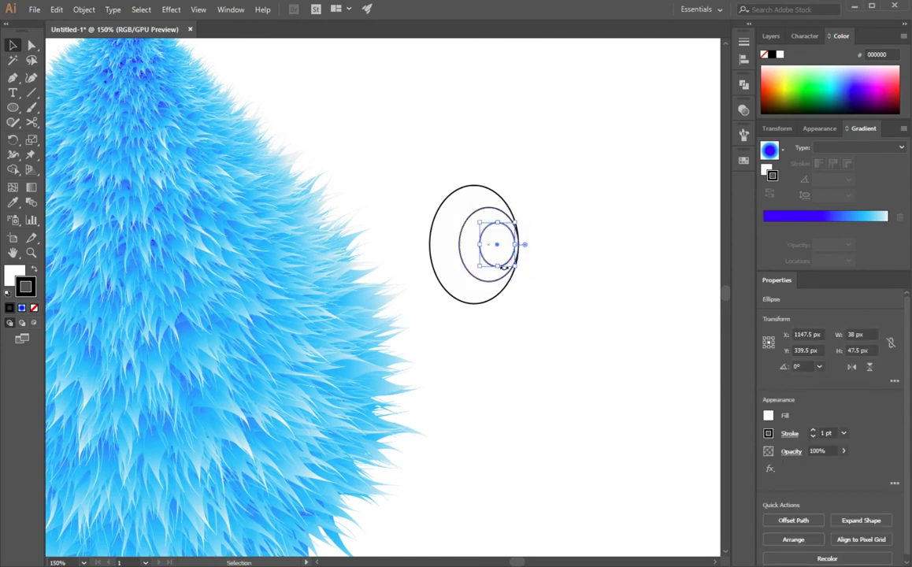
scroll(519, 253, up, 2)
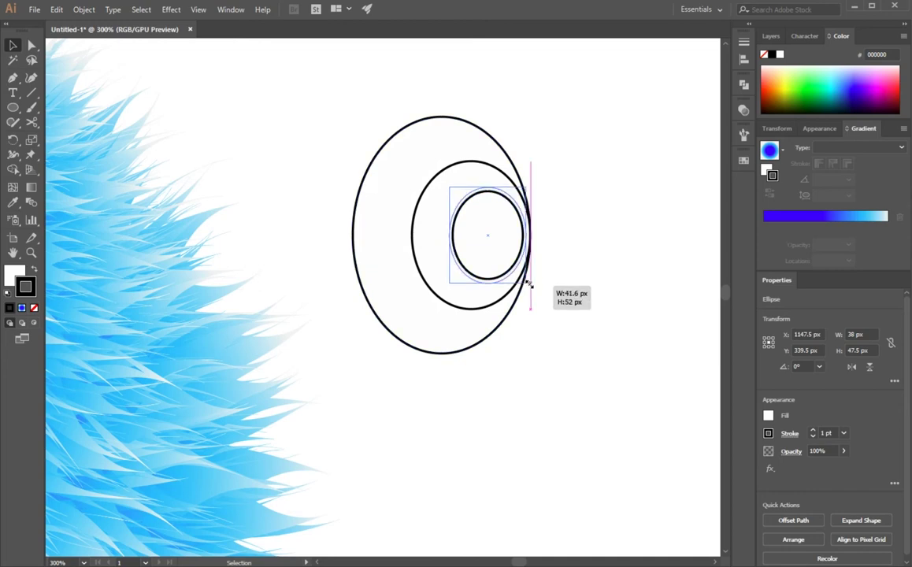
drag(527, 281, 523, 252)
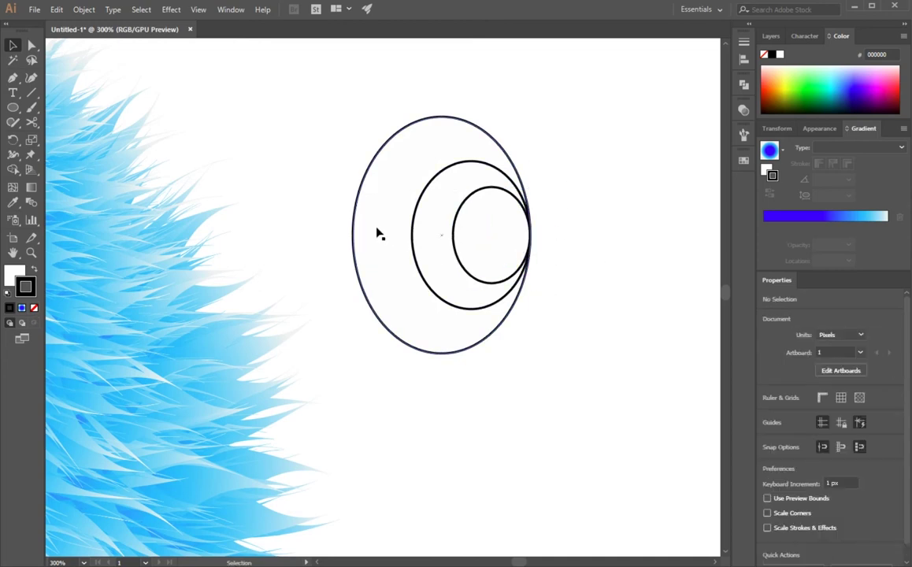
- Remove the middle oval's stroke and fill it blue as the iris
click(438, 239)
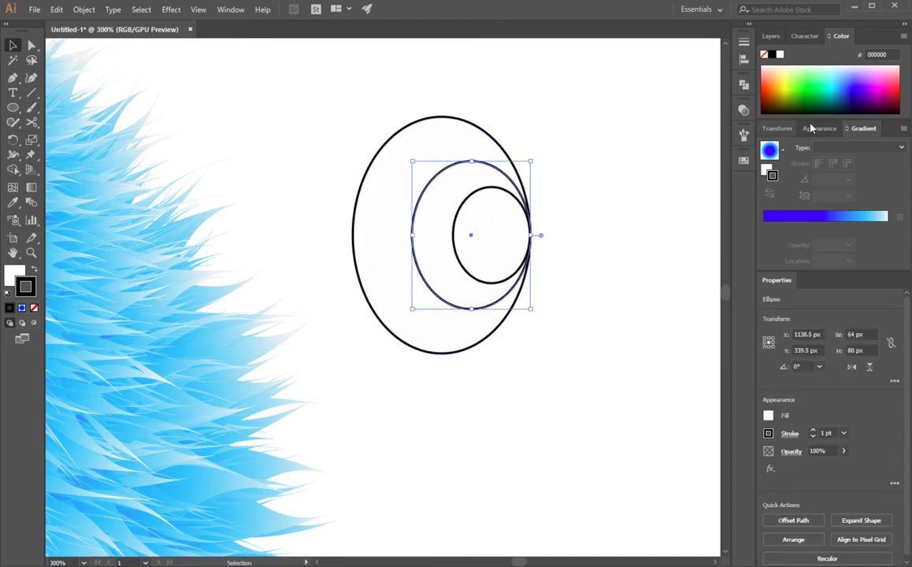
click(33, 307)
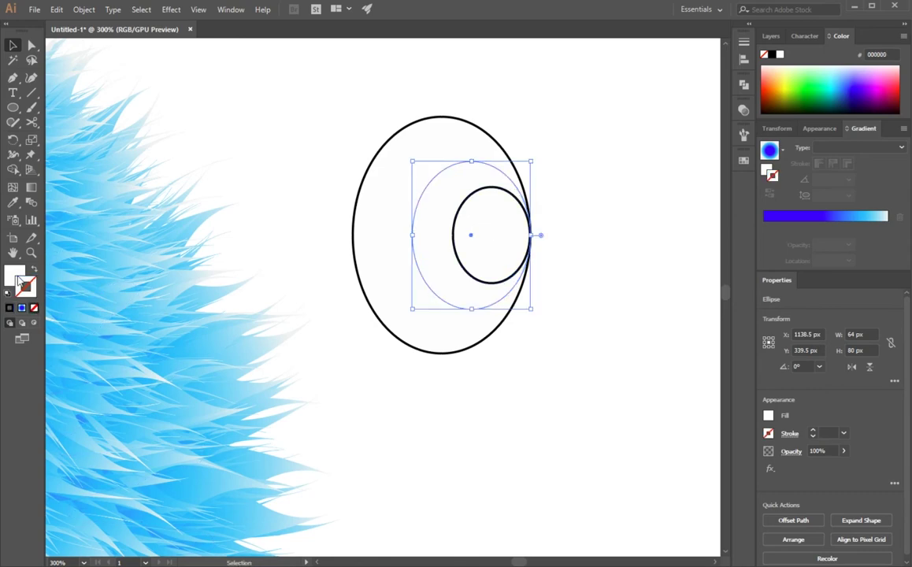
double_click(14, 277)
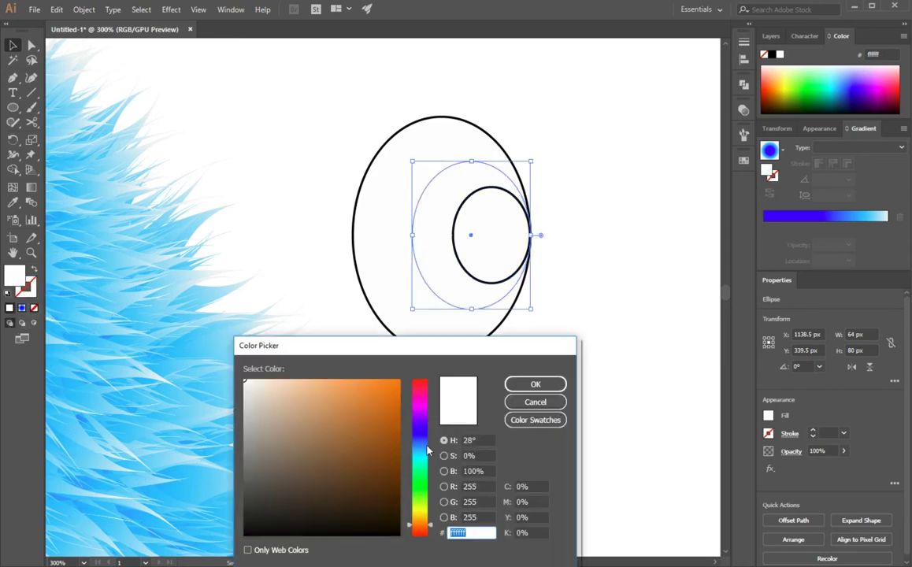
click(356, 405)
mouse_move(421, 432)
mouse_down()
mouse_move(425, 455)
mouse_move(425, 447)
mouse_up()
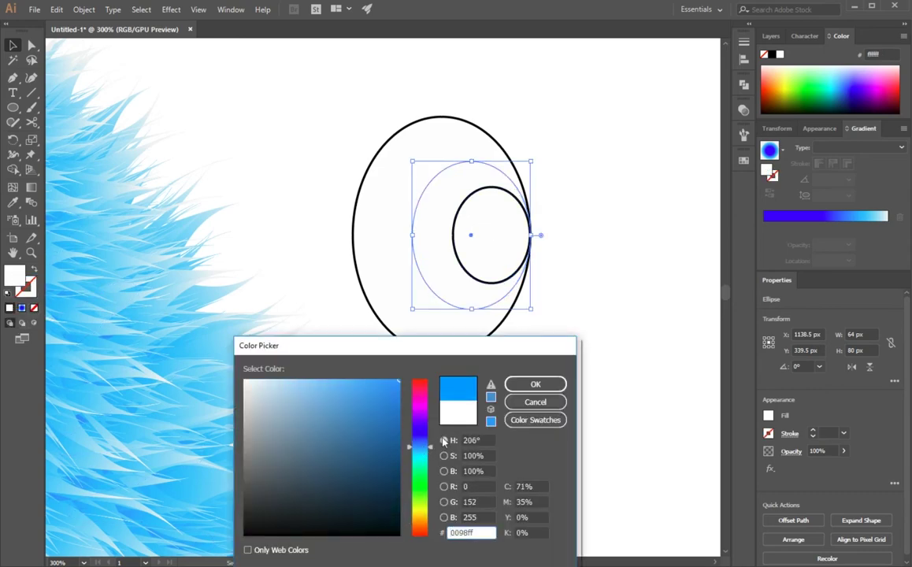
click(535, 383)
- Remove the smallest oval's stroke and fill it black as the pupil
click(488, 251)
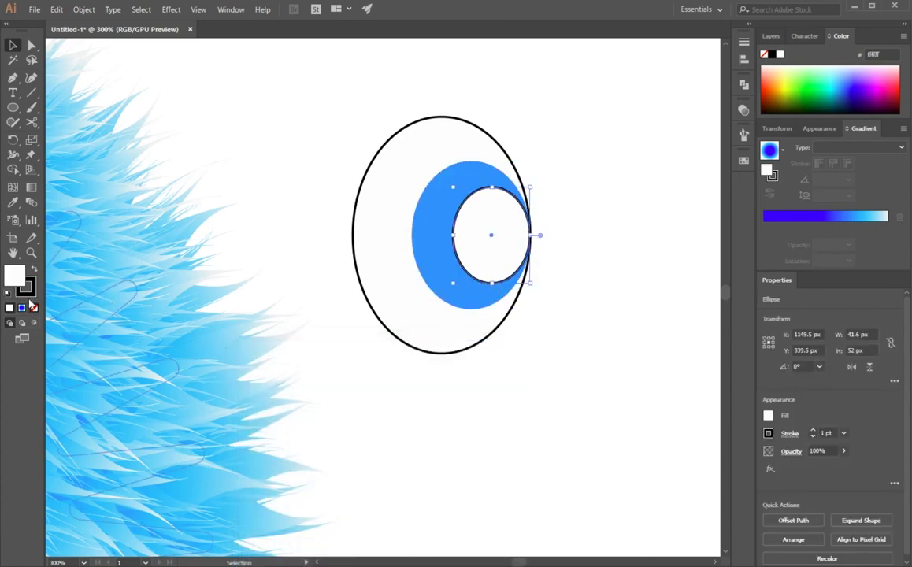
click(33, 307)
double_click(14, 276)
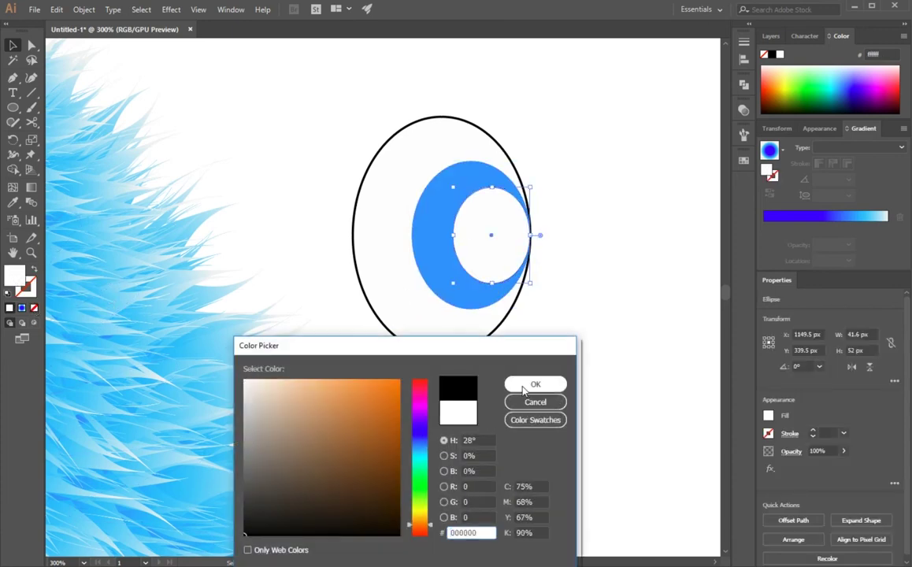
click(533, 384)
click(554, 362)
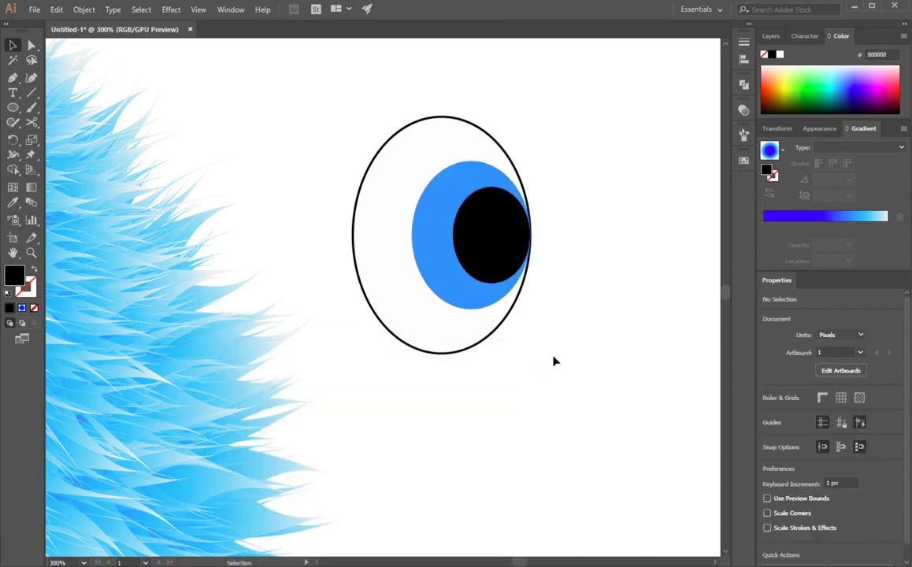
click(13, 109)
- Draw a small #f4f4f4 highlight circle on the pupil's upper edge
drag(480, 205, 475, 210)
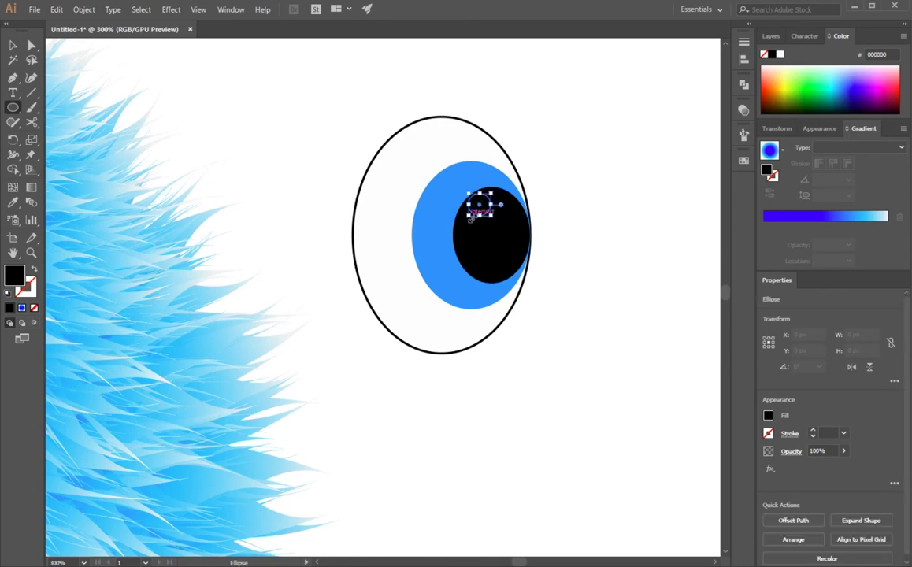
key(v)
double_click(14, 274)
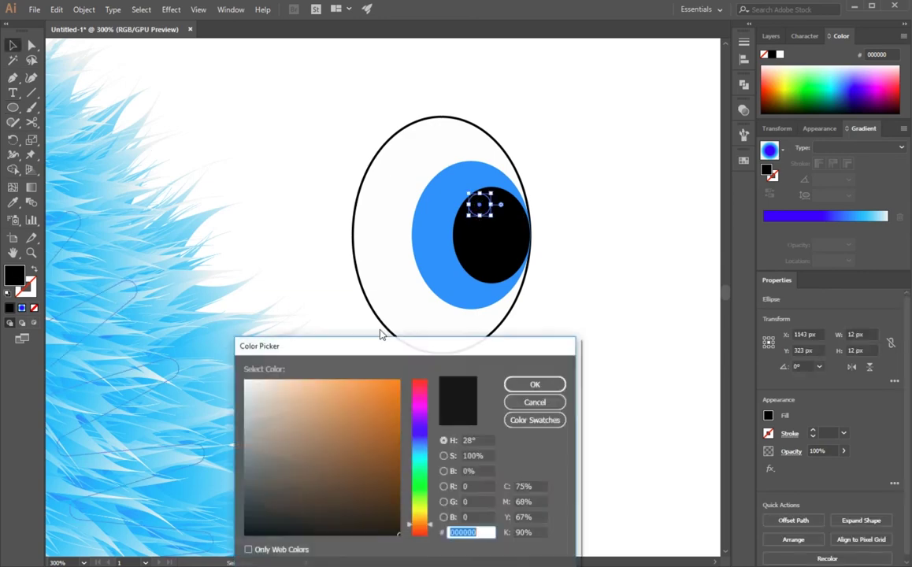
drag(248, 398, 242, 385)
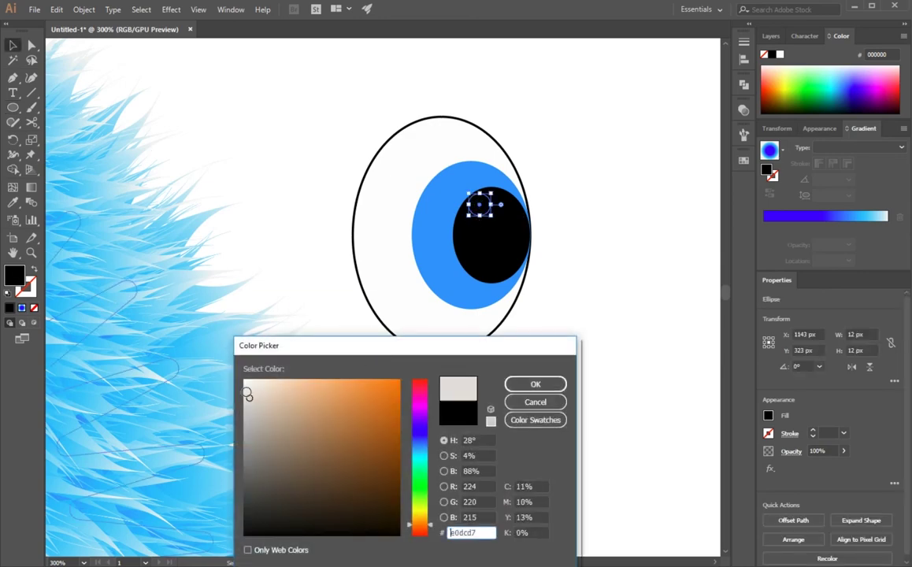
click(534, 384)
click(596, 317)
drag(478, 207, 480, 196)
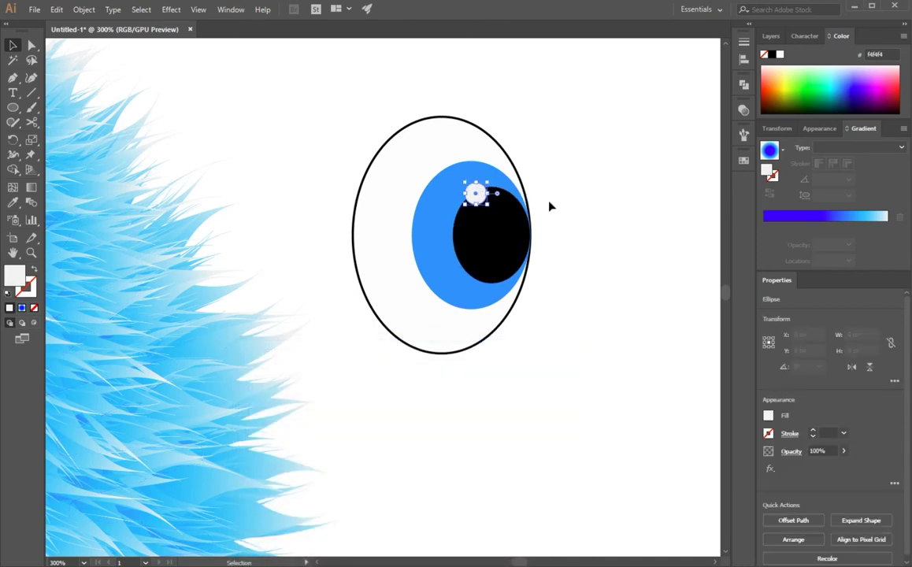
- Marquee-select all the eye's parts together
click(600, 122)
drag(543, 110, 379, 366)
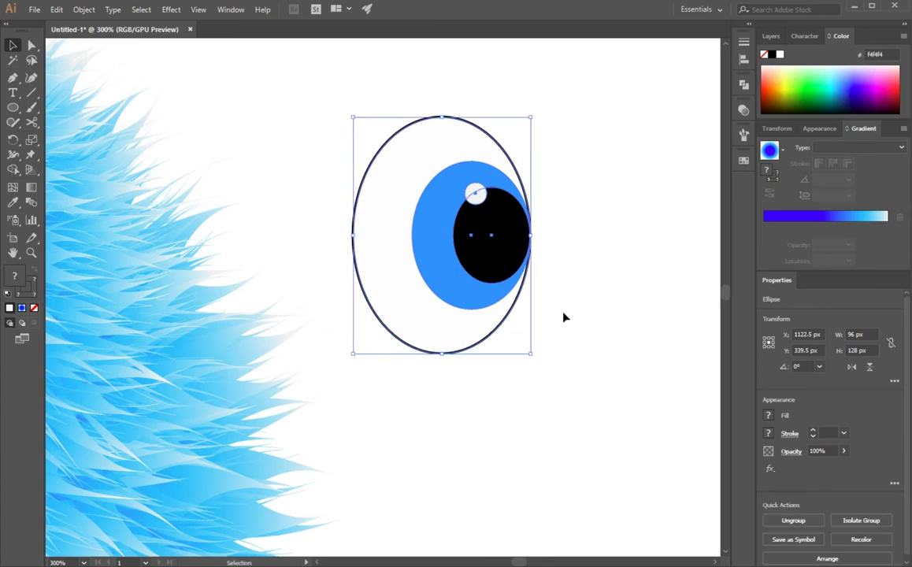
alt+scroll(564, 316, down, 1)
- Reflect a vertical copy of the eye, move it right, and select both eyes
right_click(501, 279)
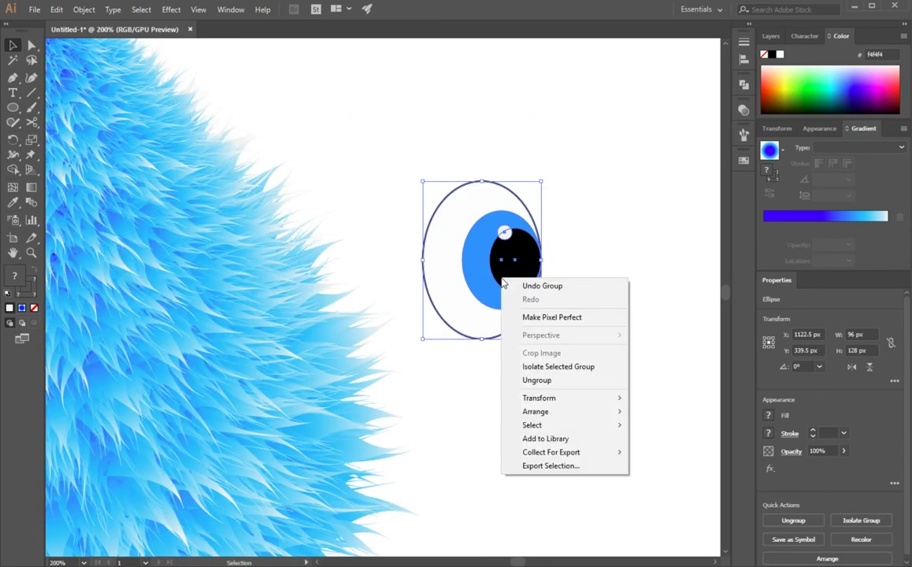
mouse_move(539, 397)
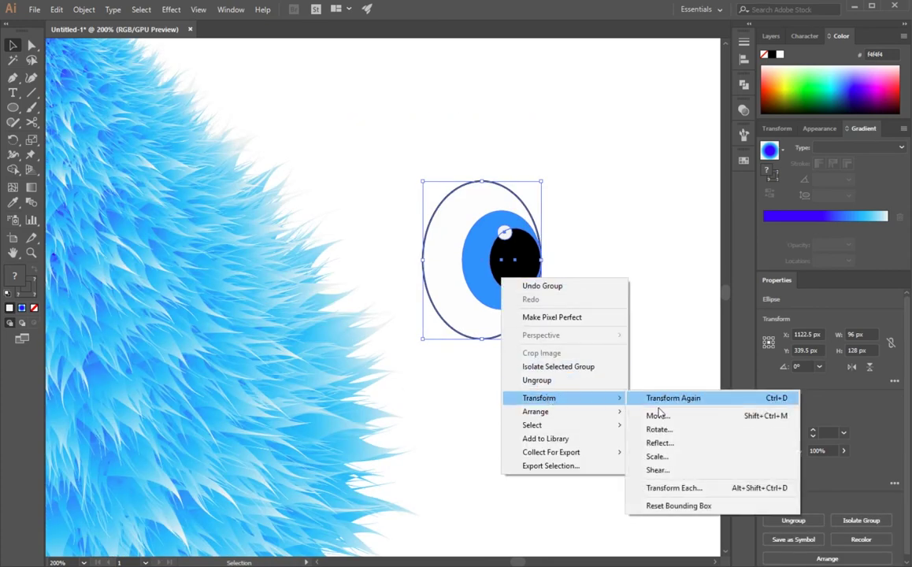
click(663, 446)
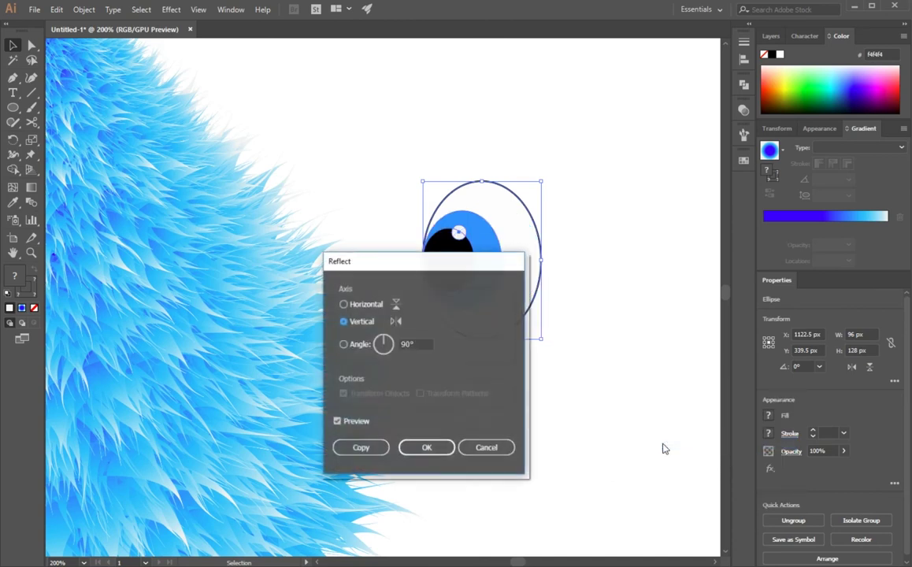
click(379, 449)
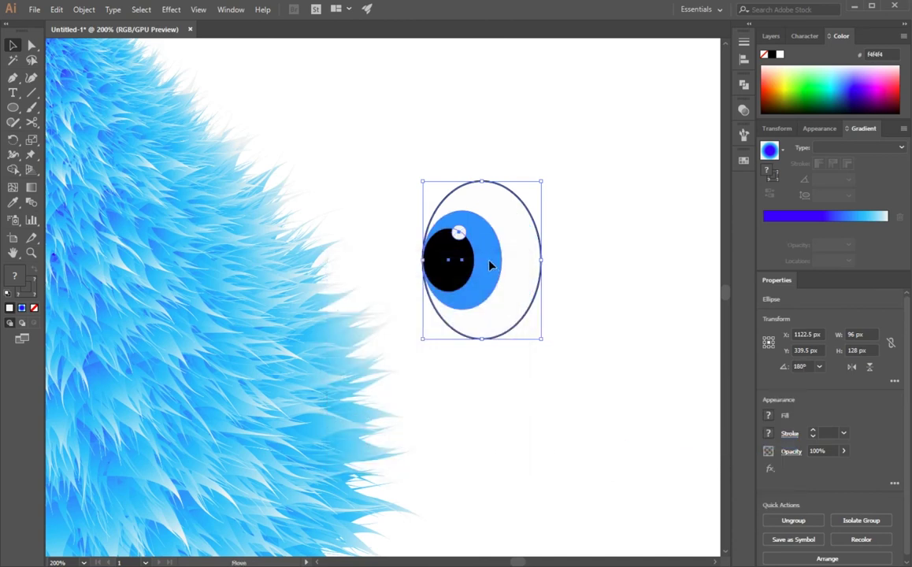
drag(501, 267, 605, 273)
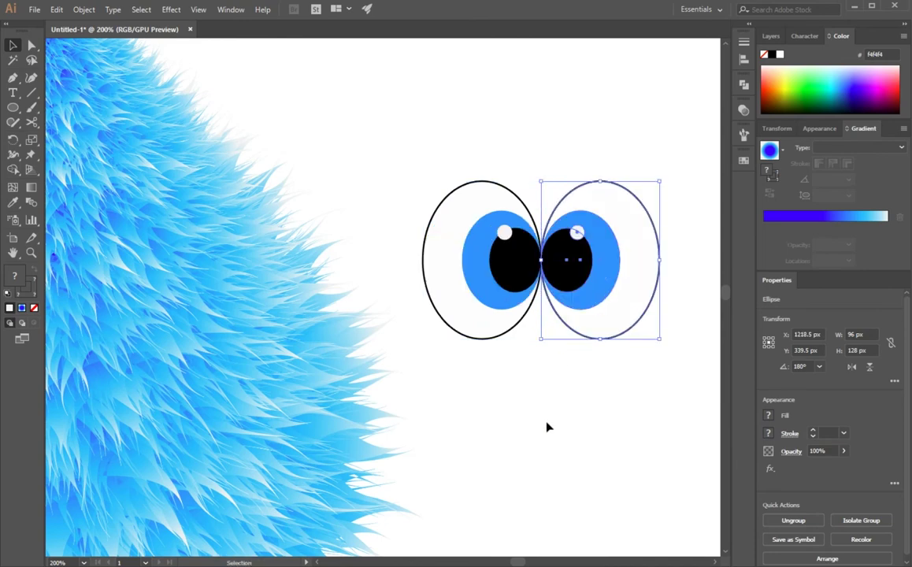
click(580, 360)
mouse_move(644, 119)
mouse_down()
mouse_move(509, 307)
mouse_move(271, 287)
mouse_move(234, 295)
mouse_move(302, 305)
mouse_move(285, 309)
mouse_move(352, 338)
mouse_up()
key(ctrl+1)
- Nudge both eyes slightly lower on the monster's face
click(352, 313)
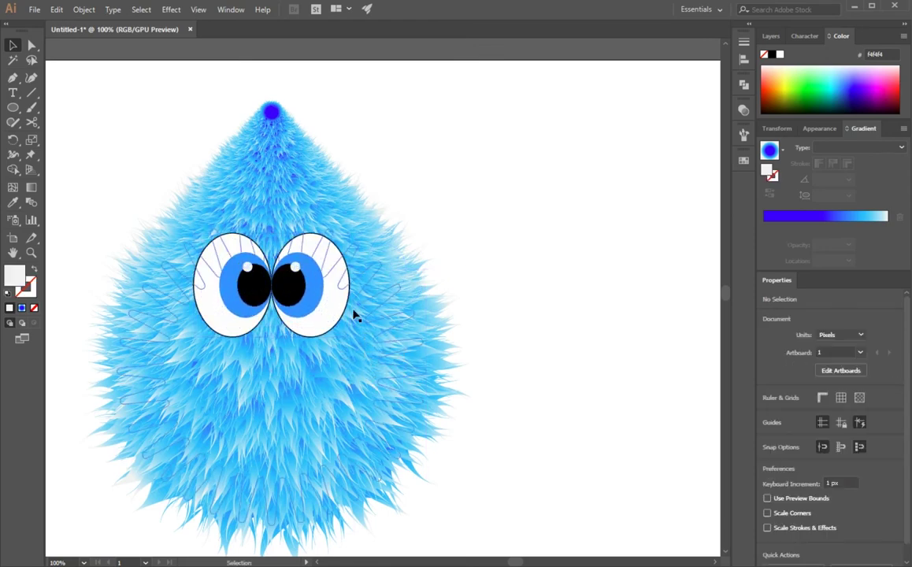
click(332, 287)
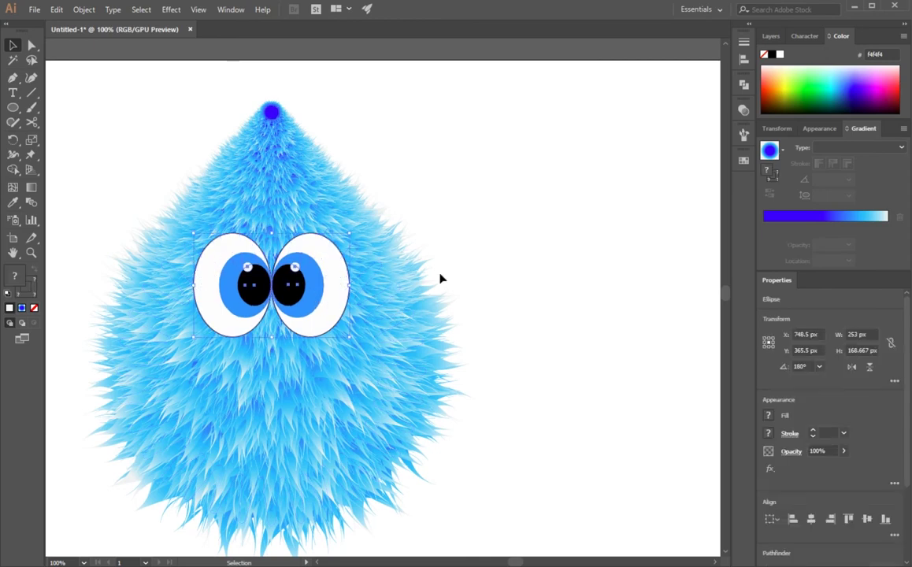
key(shift+Down)
click(482, 206)
- Draw a 77 × 114 px oval to the right of the monster
key(ctrl+minus)
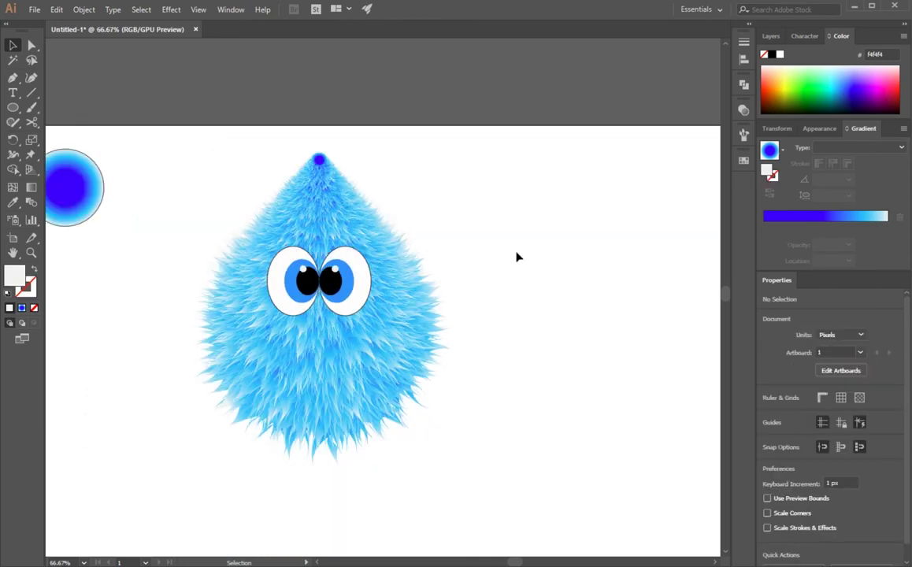
click(12, 108)
drag(519, 261, 551, 305)
- Fill the new oval with orange ff8622
key(v)
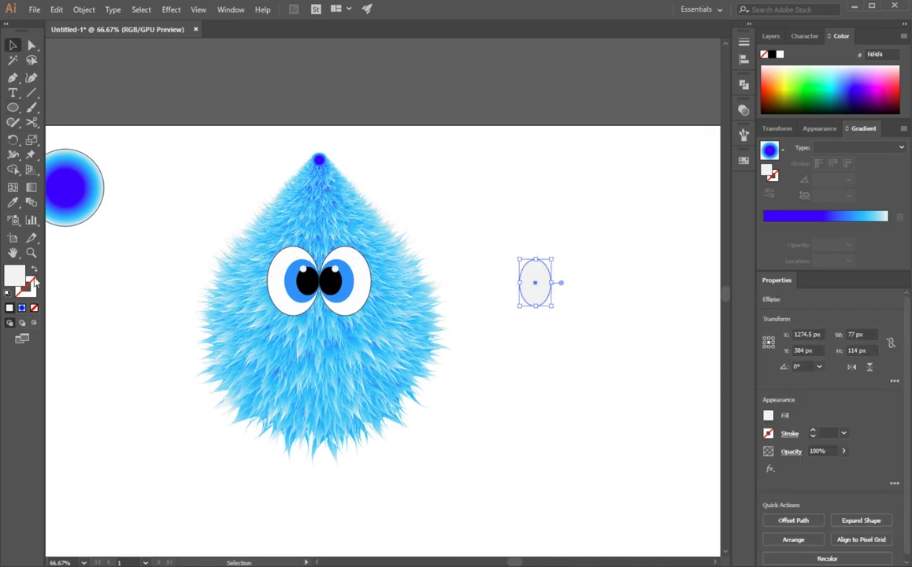
double_click(14, 275)
text(ff8622)
click(537, 383)
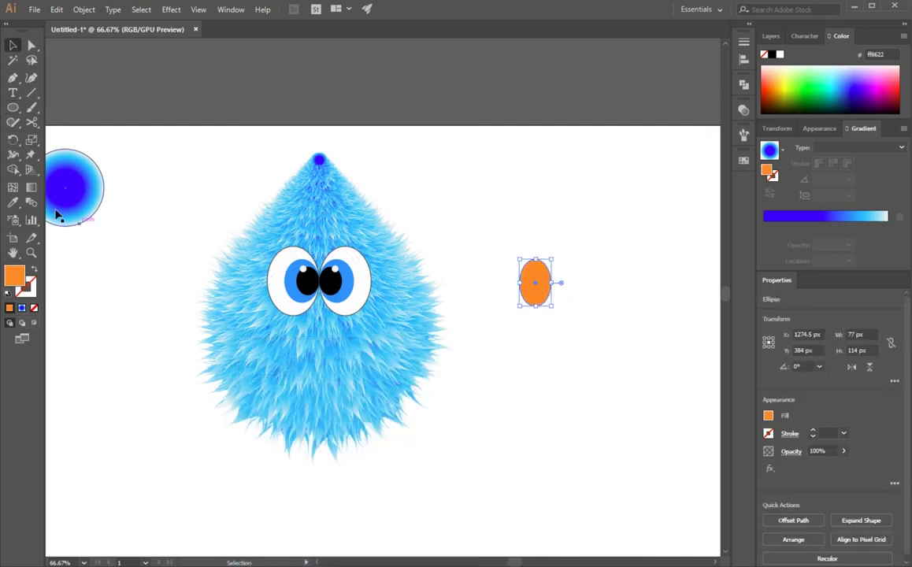
- Turn the oval into a gradient mesh with a mesh point near its top
key(u)
scroll(540, 262, up, 5)
click(504, 254)
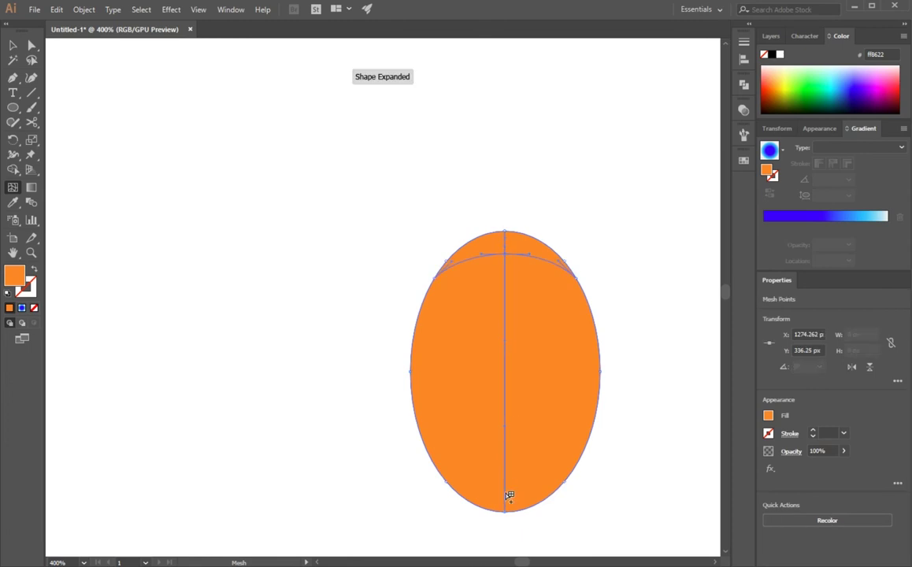
key(v)
click(650, 256)
click(486, 334)
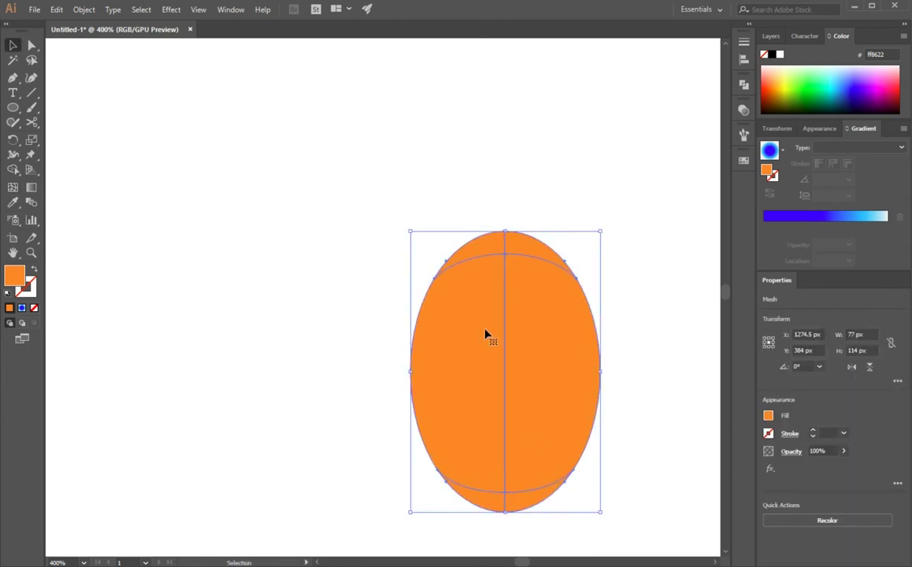
double_click(10, 282)
key(Escape)
click(32, 45)
click(533, 212)
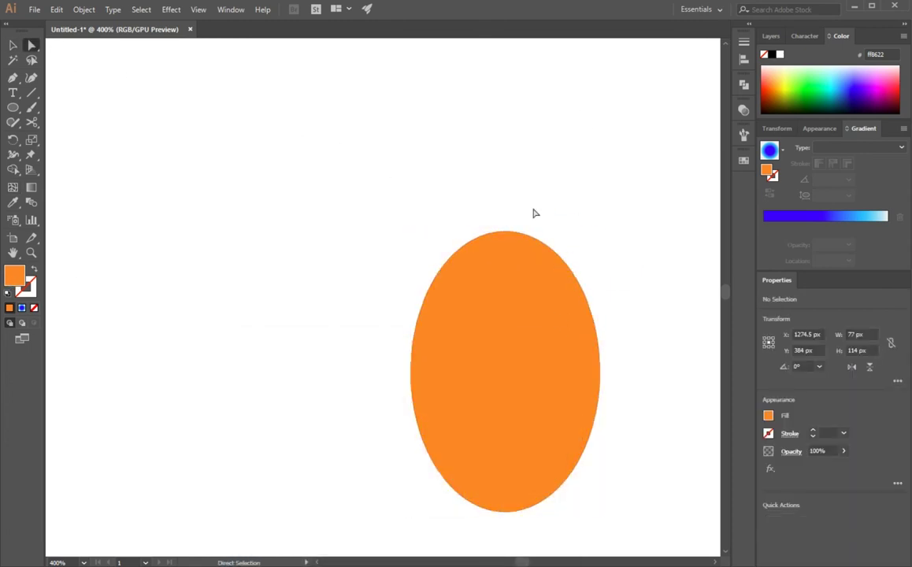
- Shade the top and bottom mesh points darker orange (db640b, then b24b04), lowering the top mesh line
drag(538, 199, 483, 244)
drag(641, 309, 601, 401)
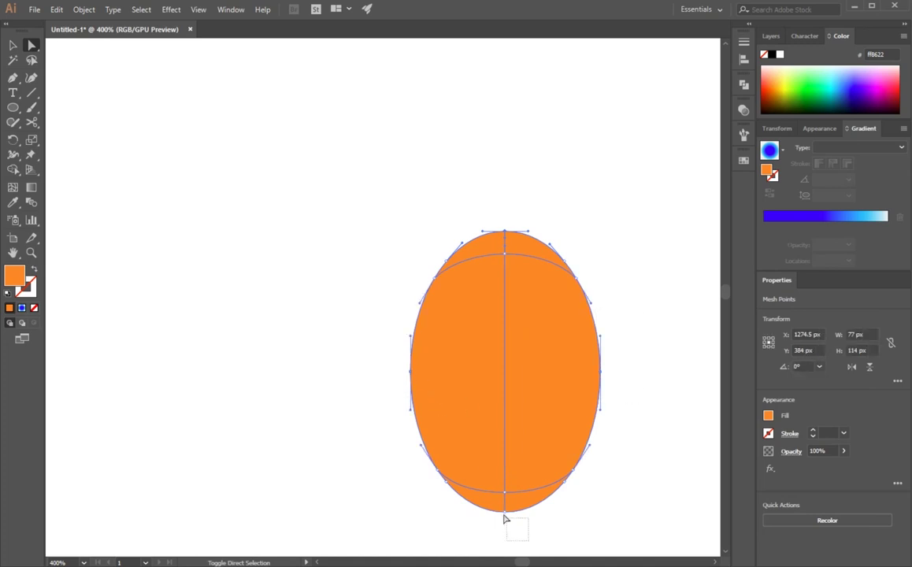
double_click(21, 279)
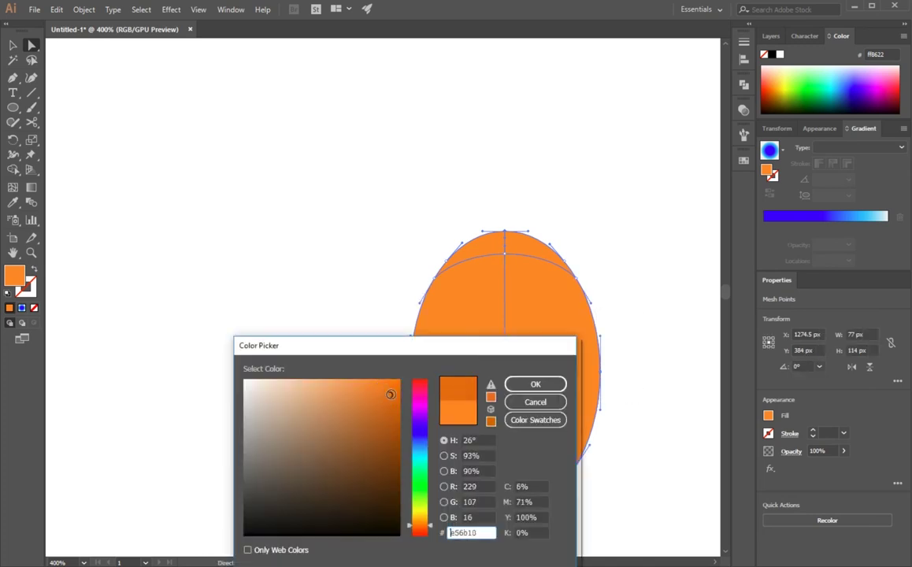
click(543, 384)
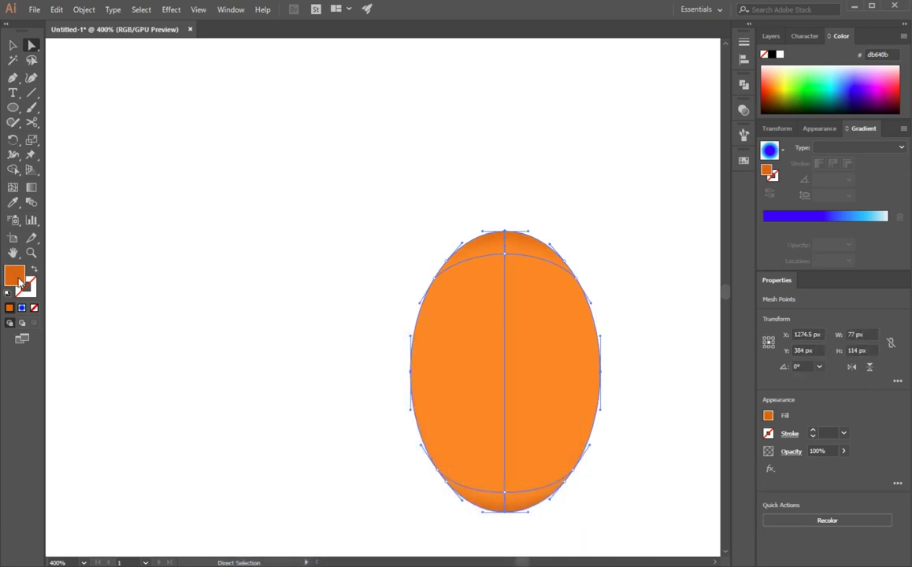
double_click(17, 277)
click(536, 384)
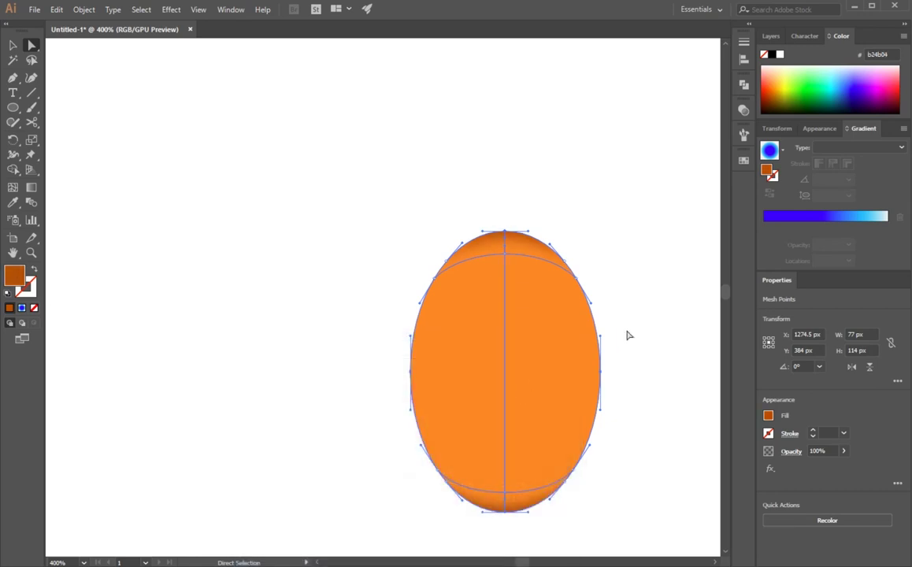
click(606, 379)
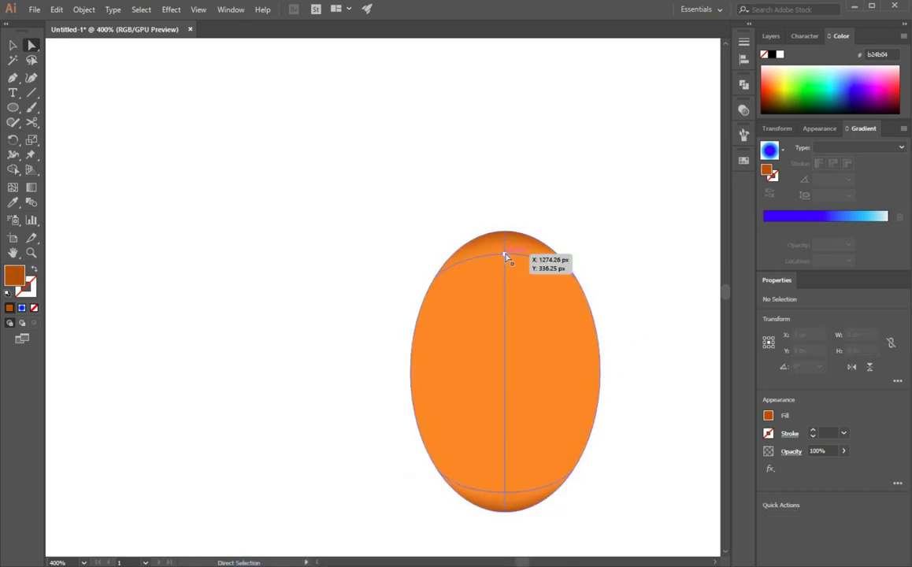
drag(506, 256, 505, 269)
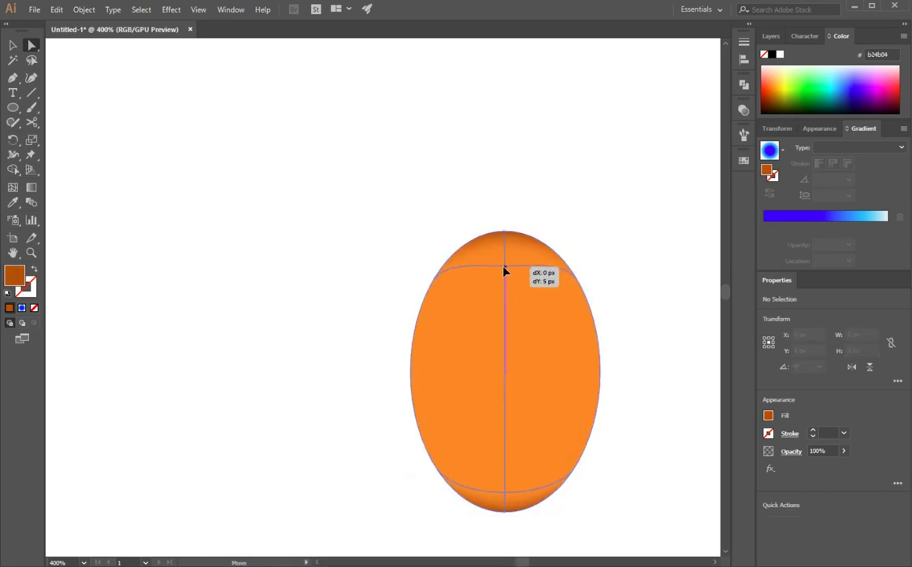
- Add mesh lines across the oval's middle and darken its left-edge point
click(14, 188)
click(432, 371)
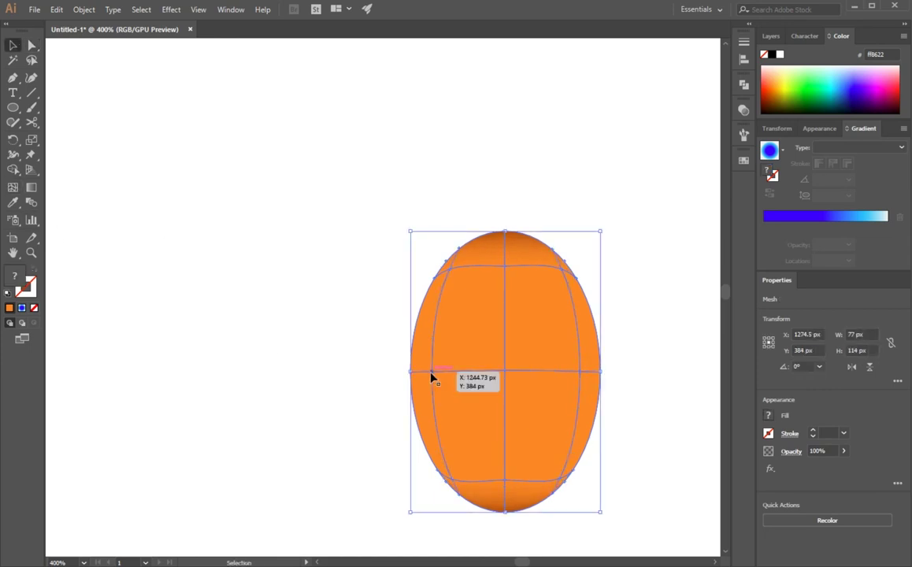
key(a)
click(431, 371)
double_click(14, 275)
click(393, 410)
click(536, 384)
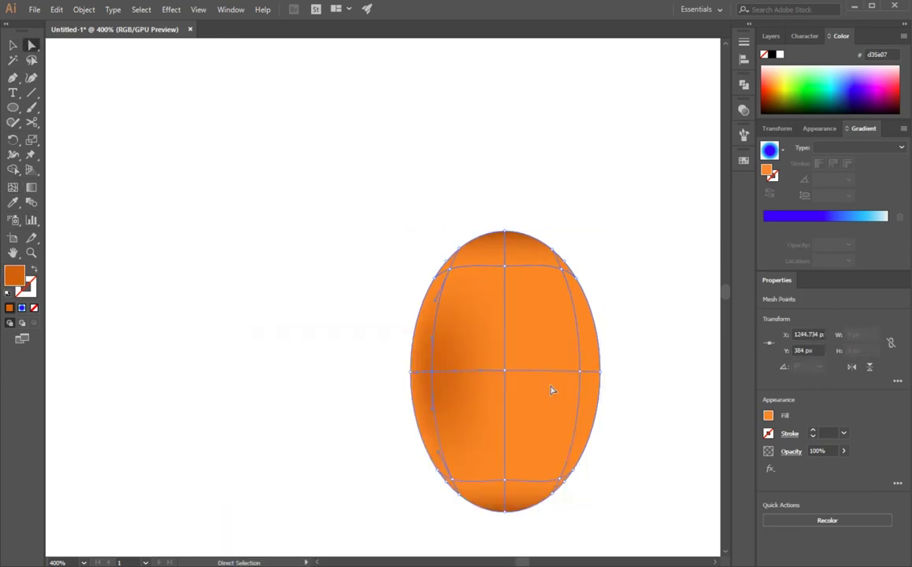
- Darken the right-edge mesh point, then undo the last change
drag(635, 348, 596, 386)
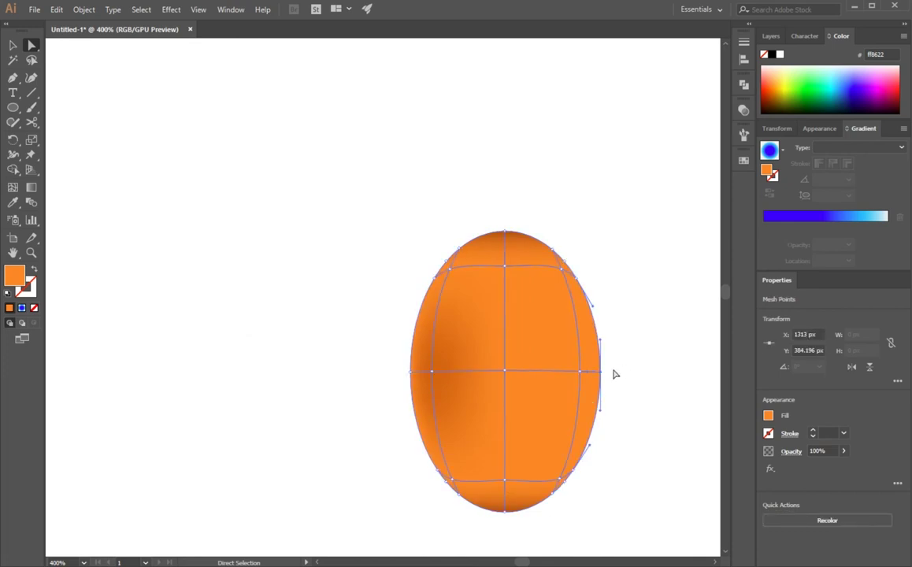
double_click(14, 275)
click(534, 385)
click(658, 348)
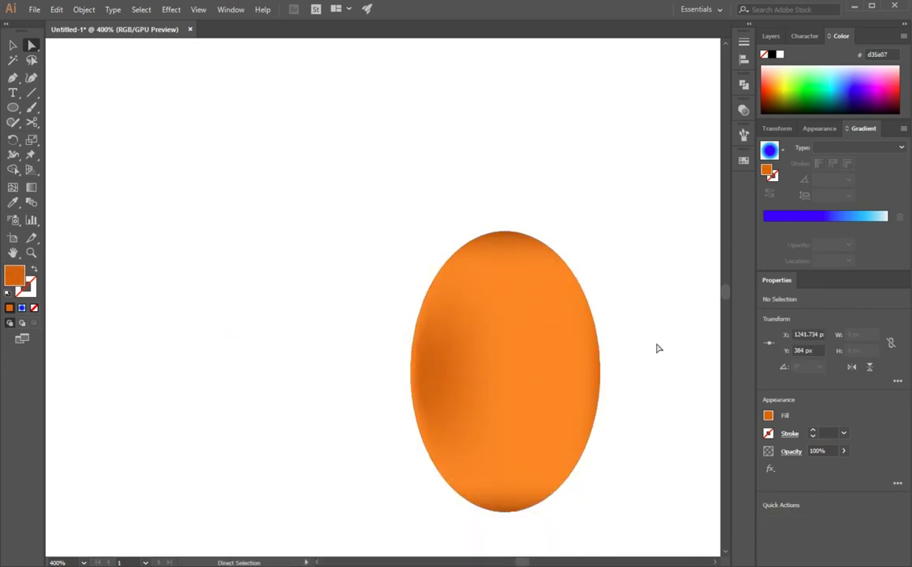
click(603, 376)
key(ctrl+z)
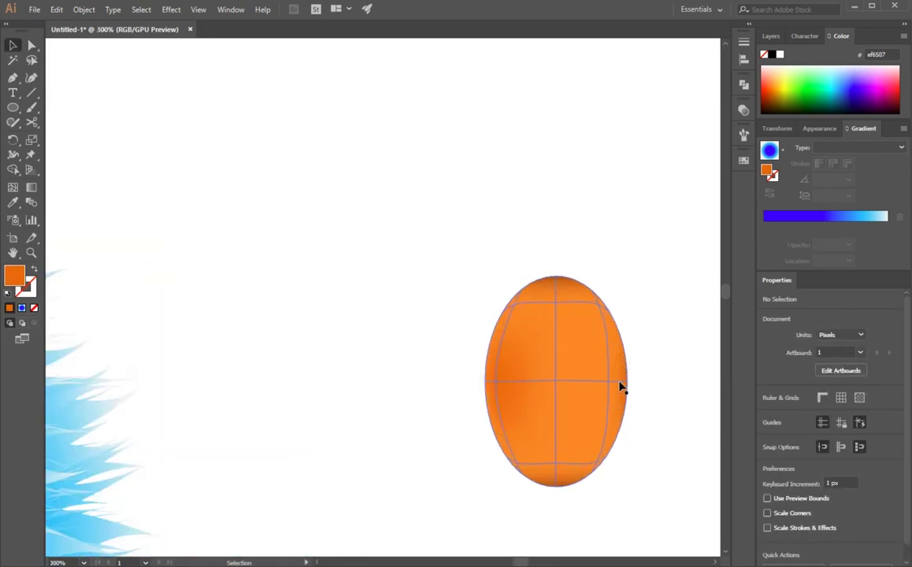
- Curve the right mesh line and move the orange egg onto the monster's face as its nose
scroll(620, 386, up, 1)
click(629, 375)
key(u)
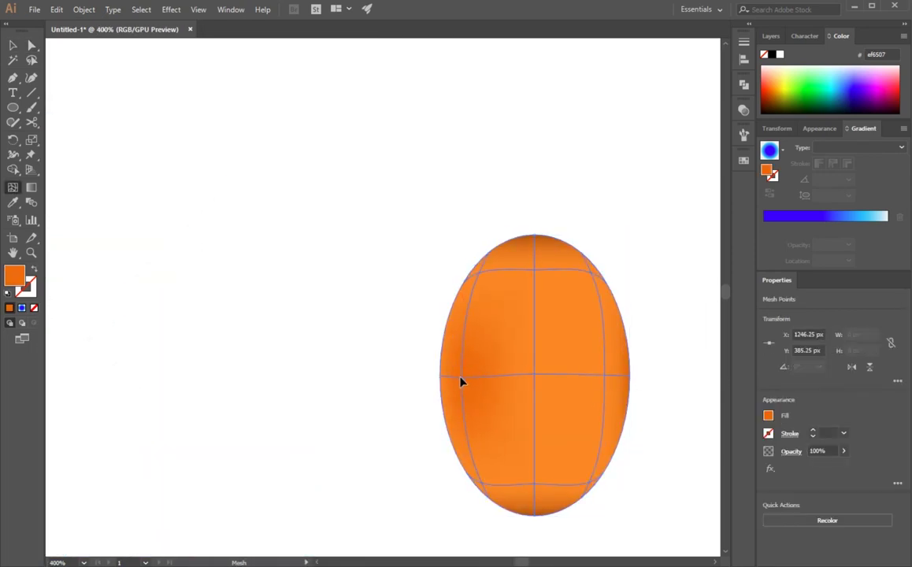
drag(596, 375, 586, 379)
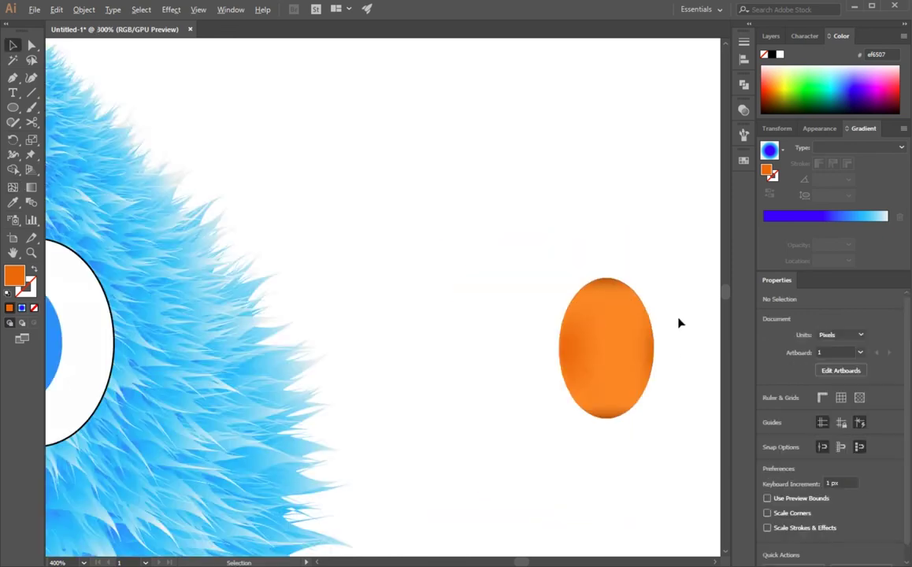
drag(654, 350, 488, 397)
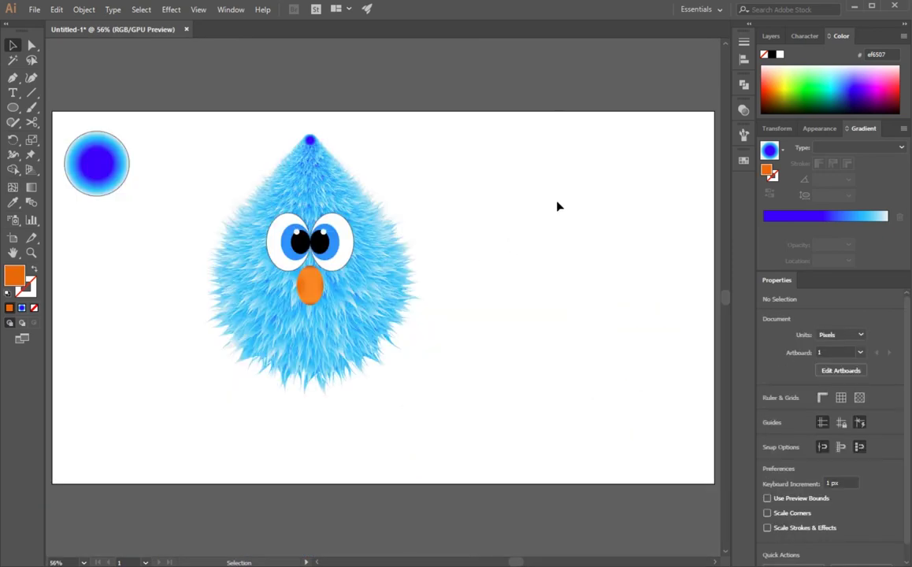
- Scale the orange nose up slightly, then select the whole blue monster
drag(307, 289, 331, 308)
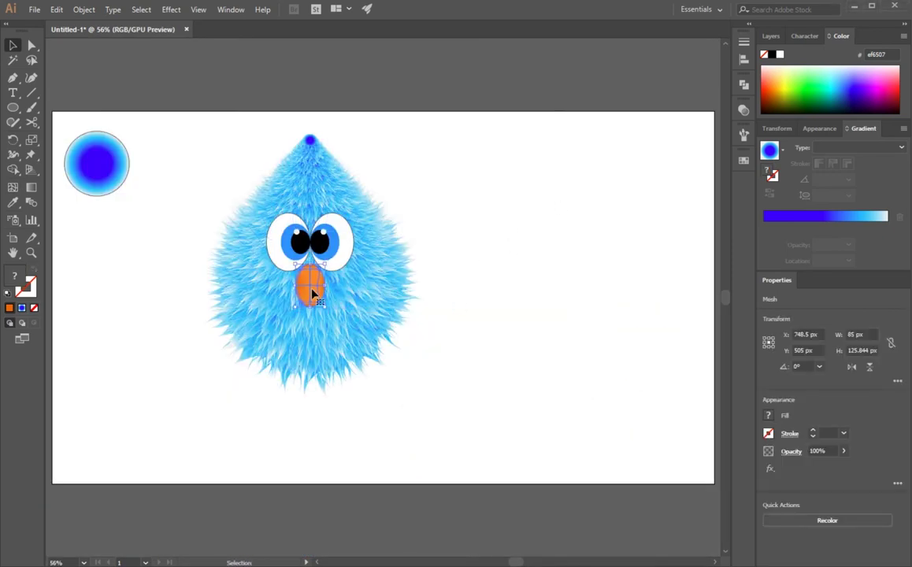
click(478, 240)
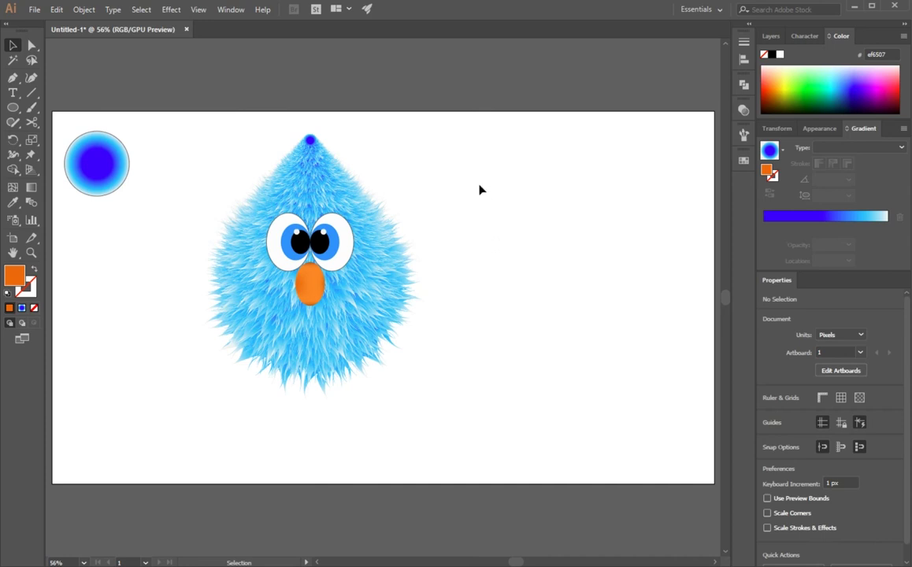
click(265, 330)
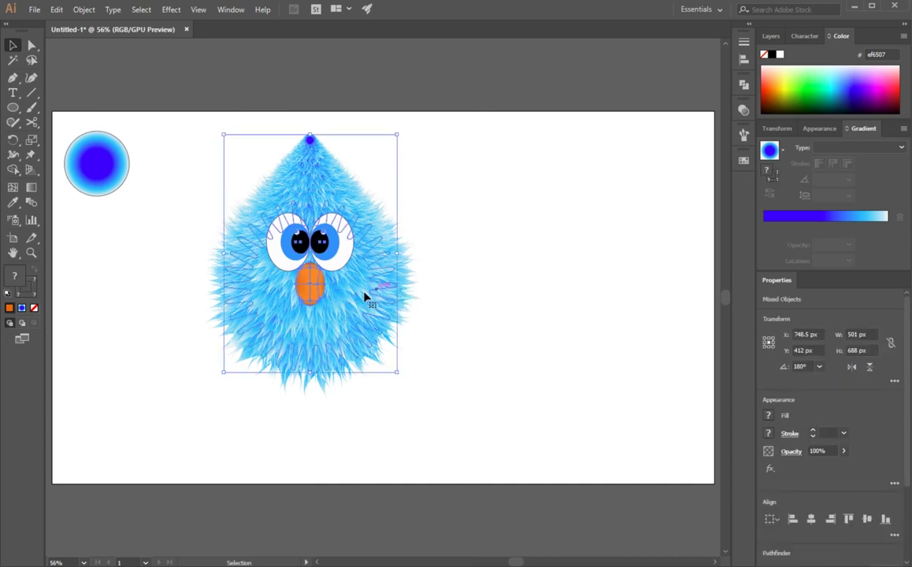
- Duplicate the monster to the right of the original and select the copy
drag(355, 296, 619, 376)
click(639, 413)
click(594, 319)
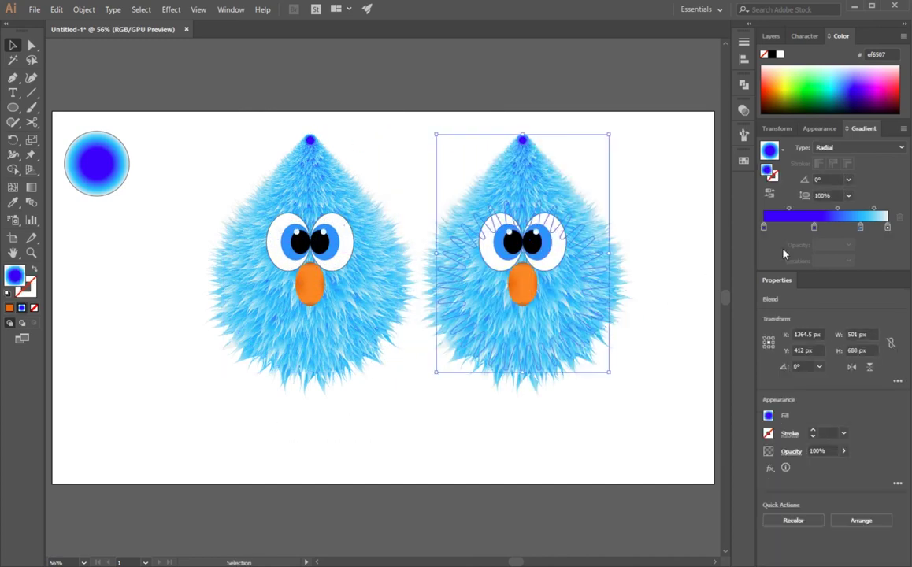
- Recolour the copy's fur gradient stops to pink, red and magenta-pink
click(763, 227)
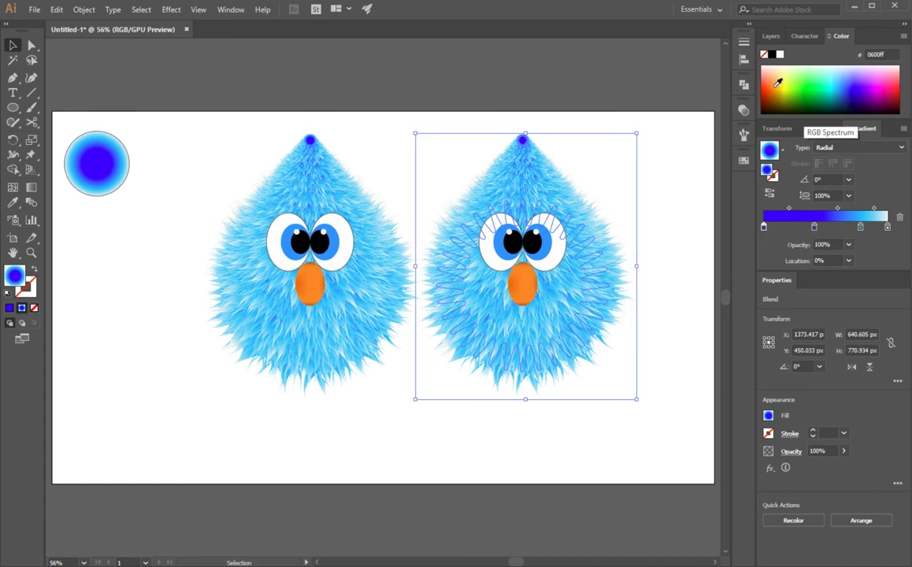
click(897, 83)
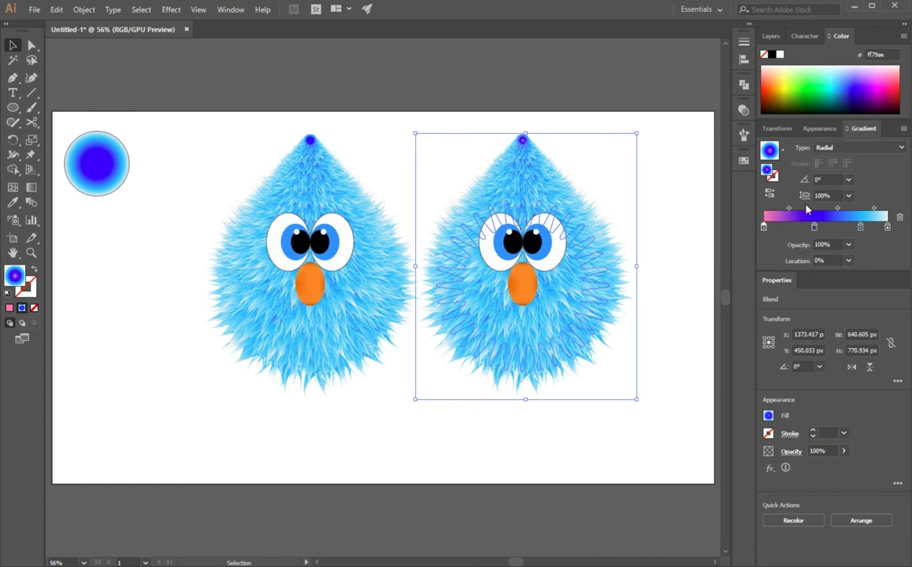
click(900, 88)
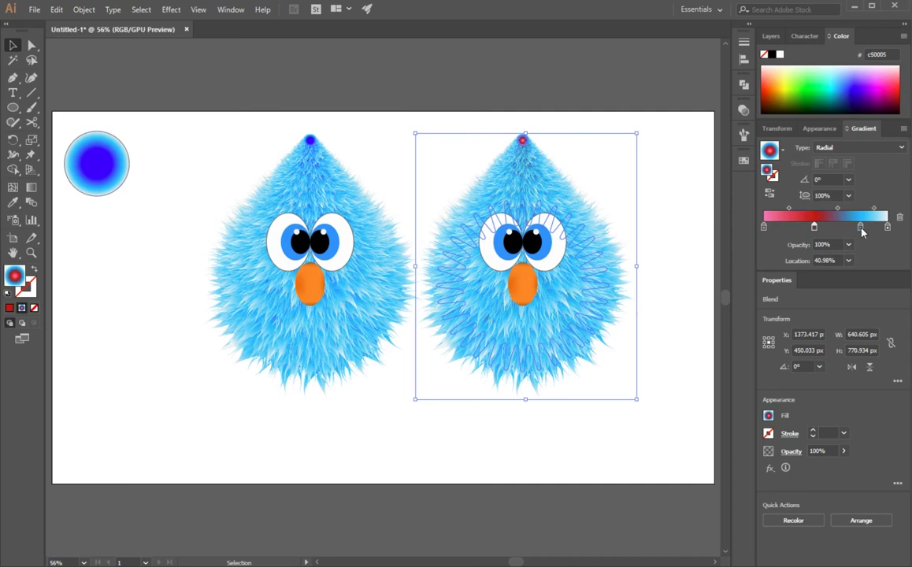
click(893, 95)
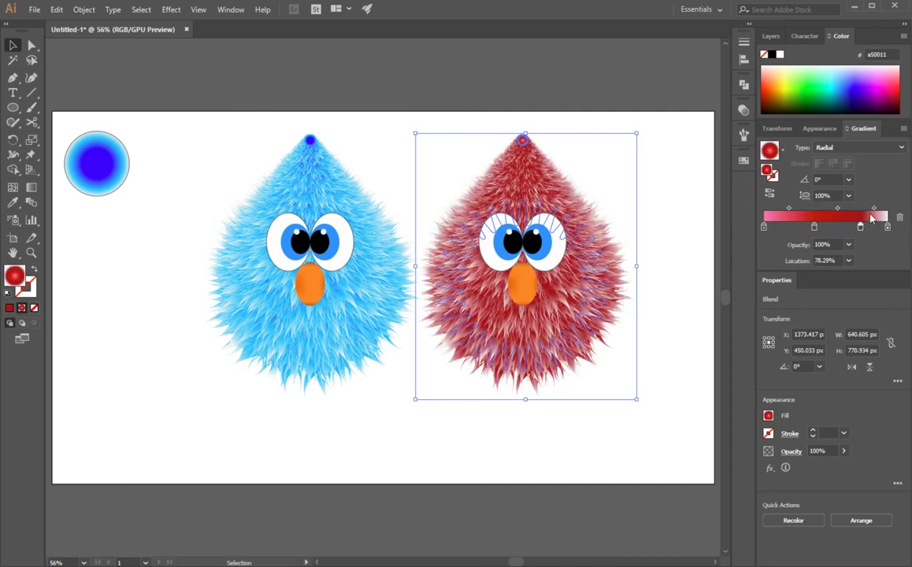
click(883, 87)
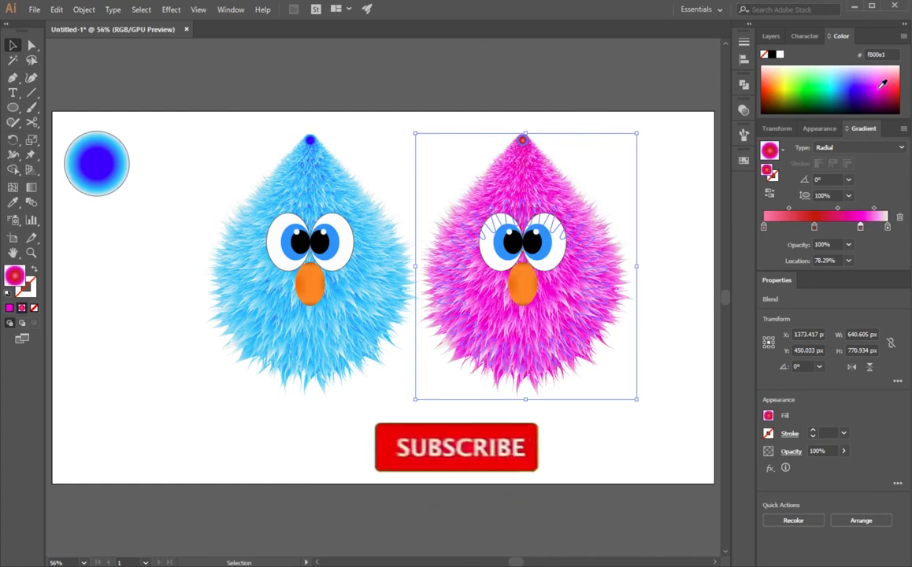
click(873, 79)
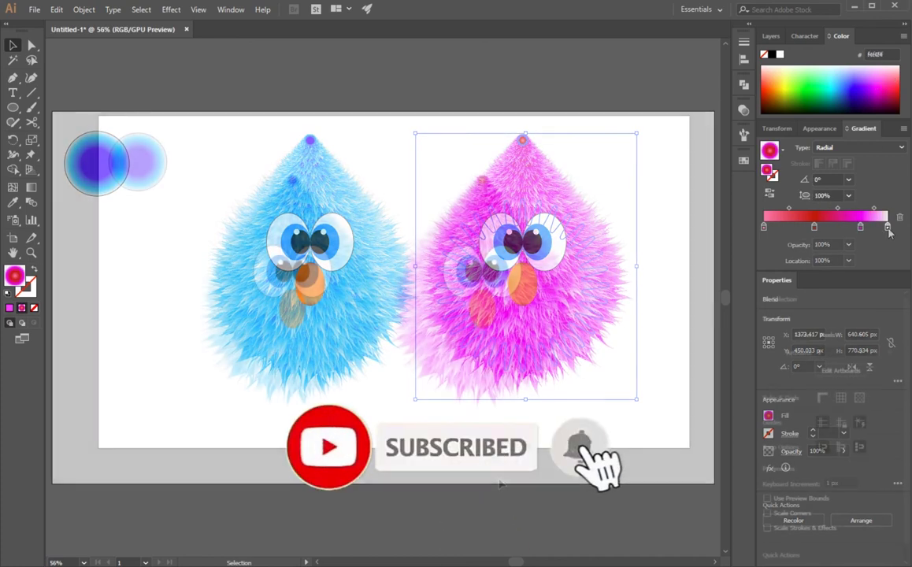